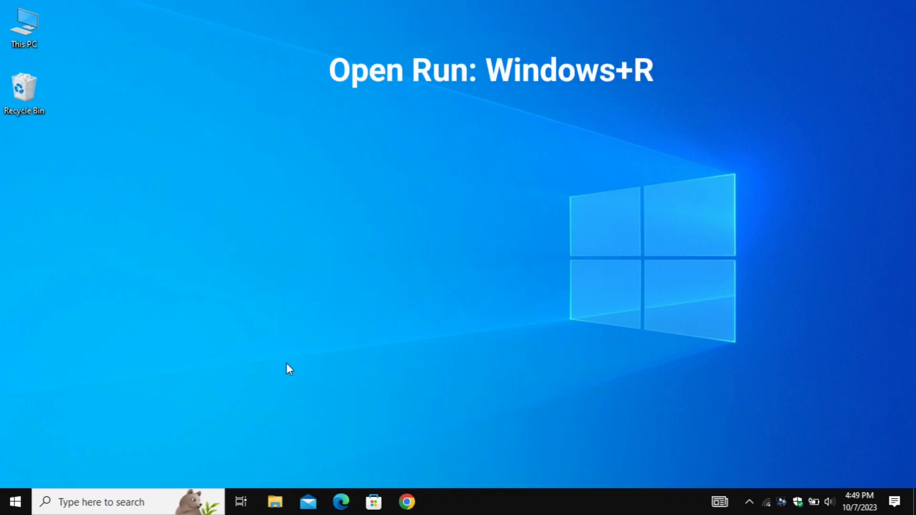
Open the Services management console by running services.msc.
key(super+r)
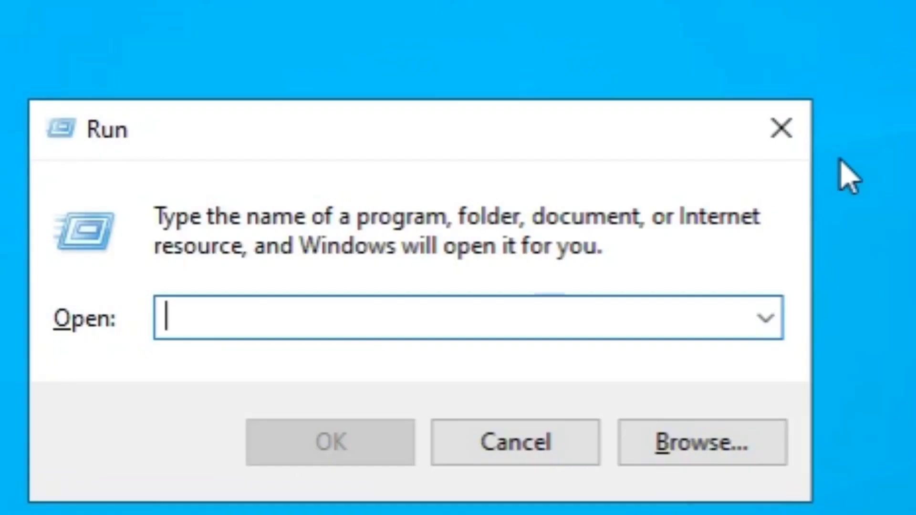
text(services)
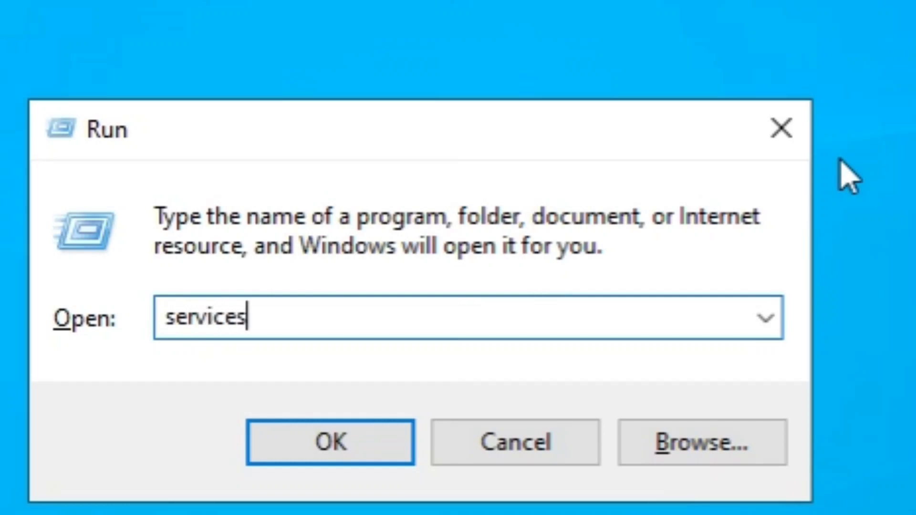
text(.msc)
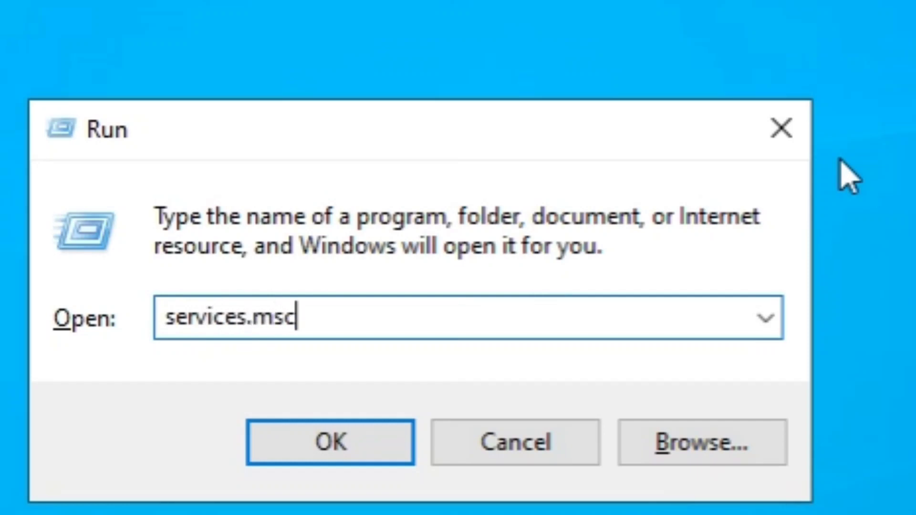
key(Return)
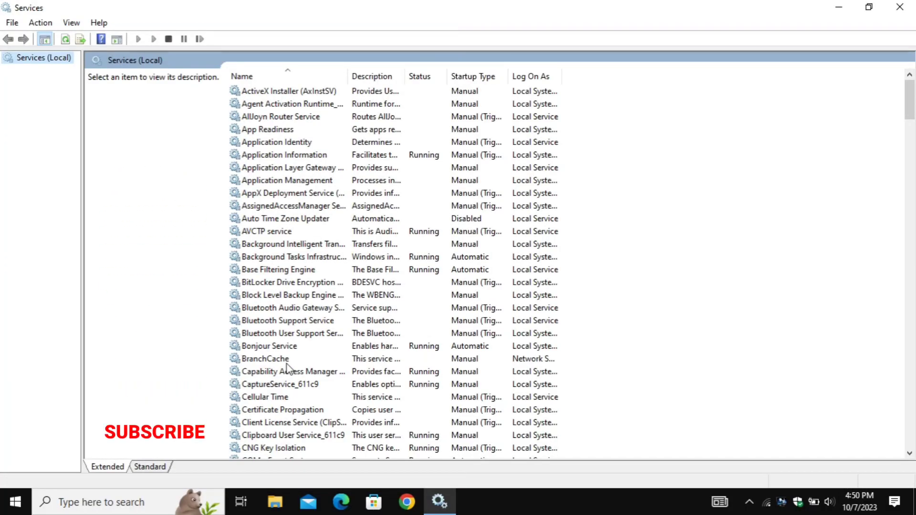
Set the Background Intelligent Transfer Service's startup type to Manual and apply it.
click(305, 244)
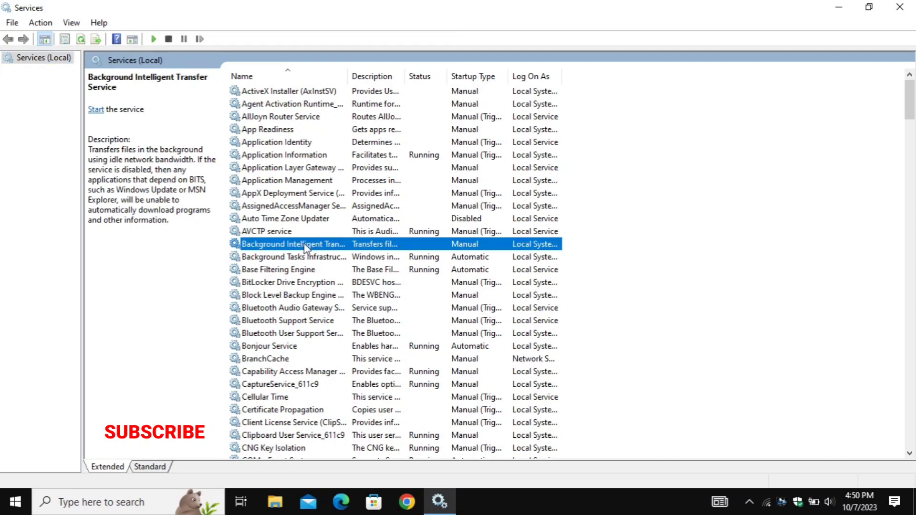
double_click(501, 246)
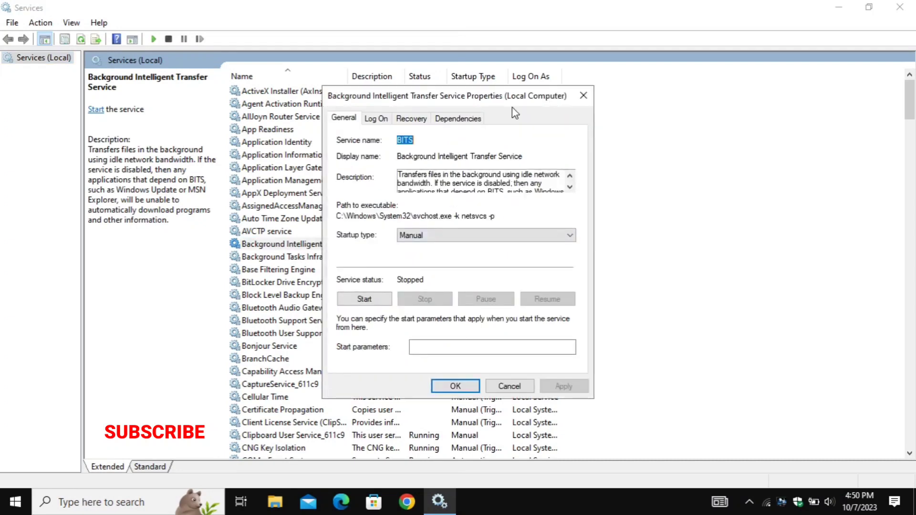
drag(516, 98, 779, 116)
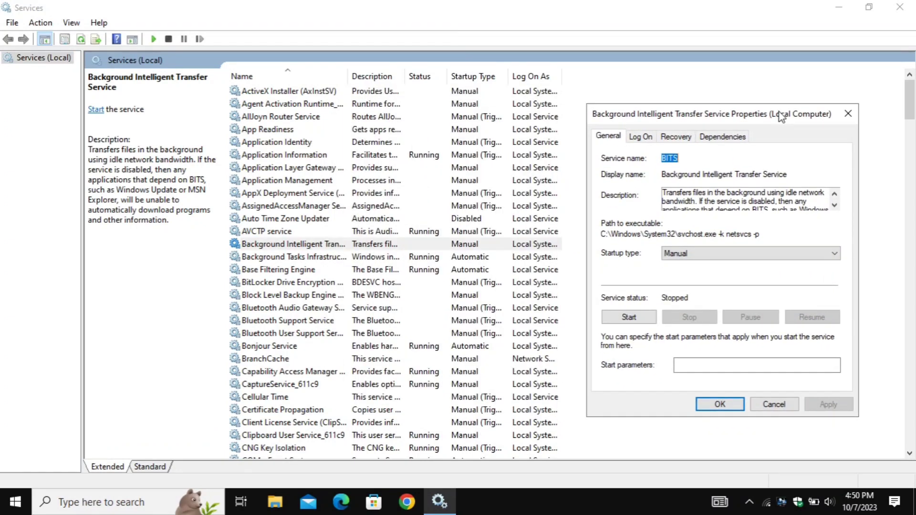
click(706, 252)
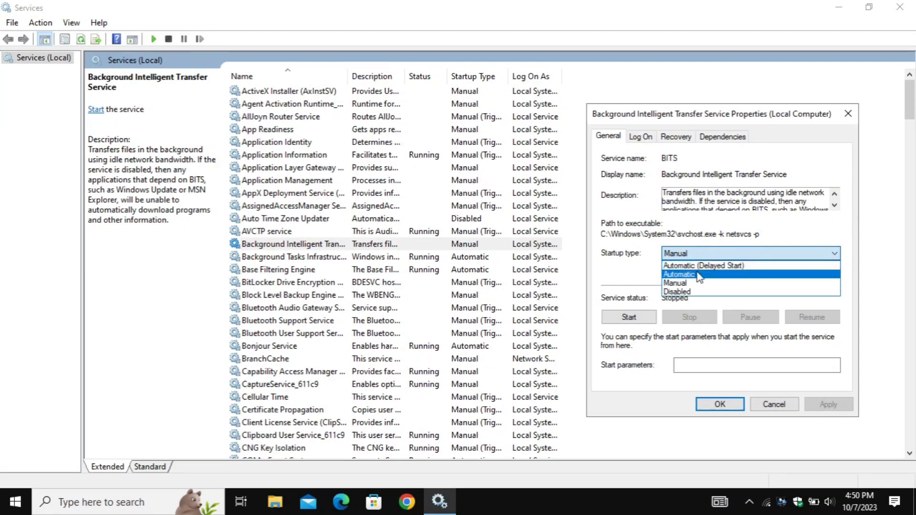
click(699, 276)
click(697, 253)
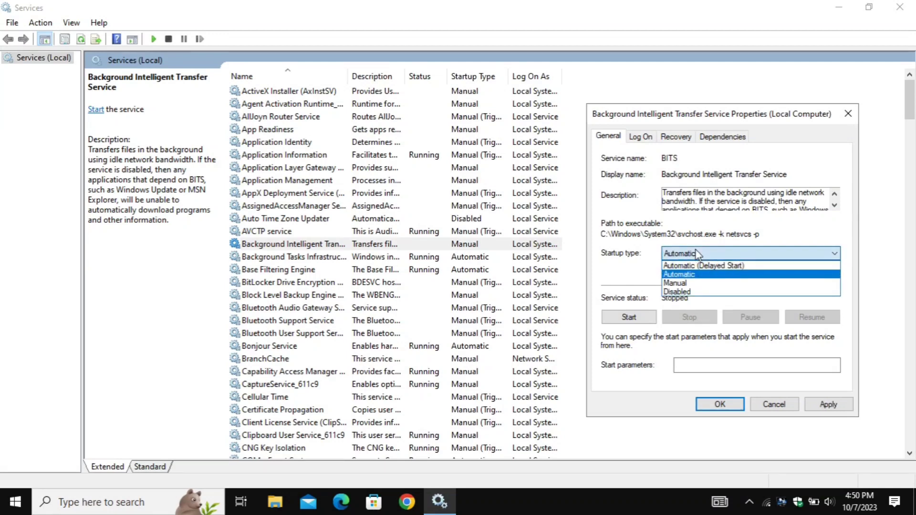
click(689, 281)
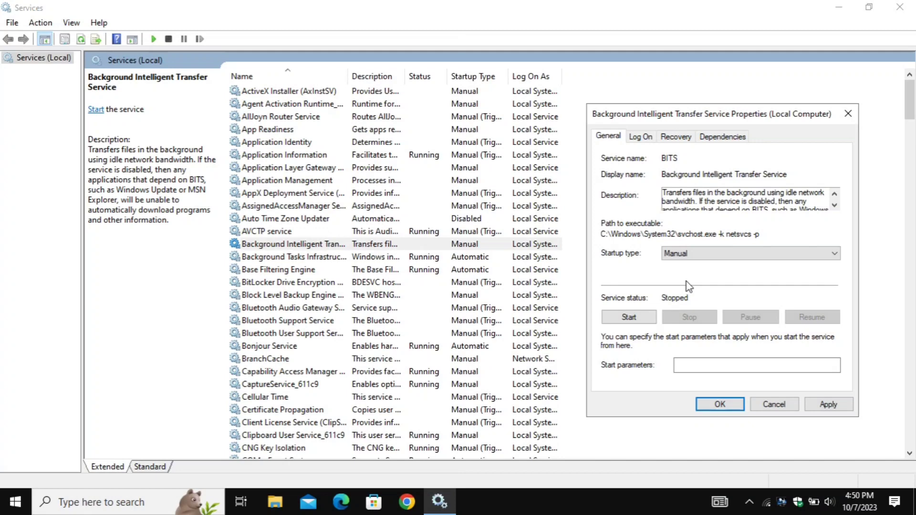
click(827, 405)
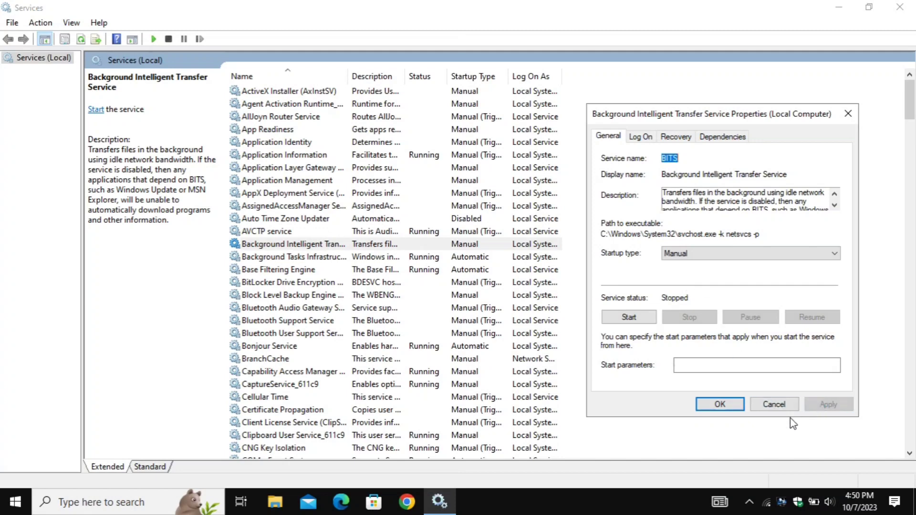
click(719, 405)
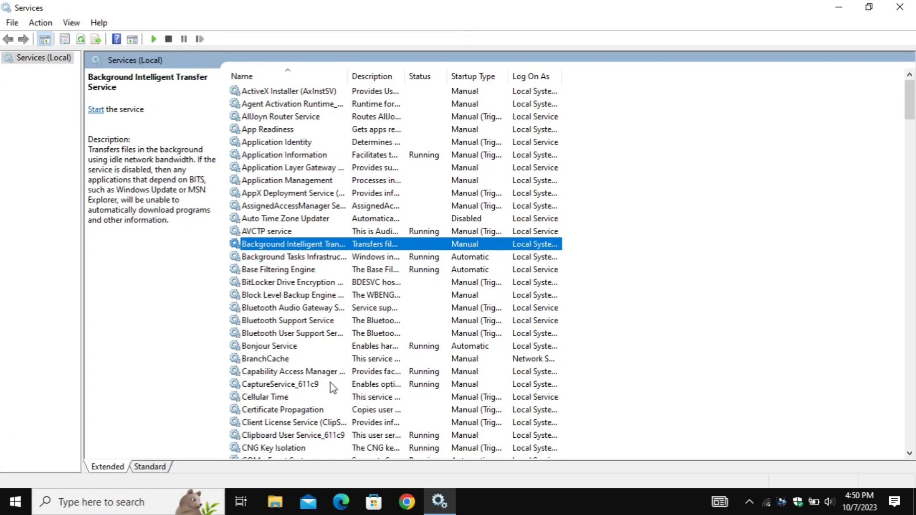
Find the Windows Update service in the services list and open its properties.
click(291, 373)
key(w)
key(w)
key(w)
key(w)
key(w)
key(w)
key(w)
key(w)
key(w)
key(w)
key(w)
key(w)
key(w)
key(w)
key(w)
key(w)
key(w)
key(w)
key(w)
key(w)
key(w)
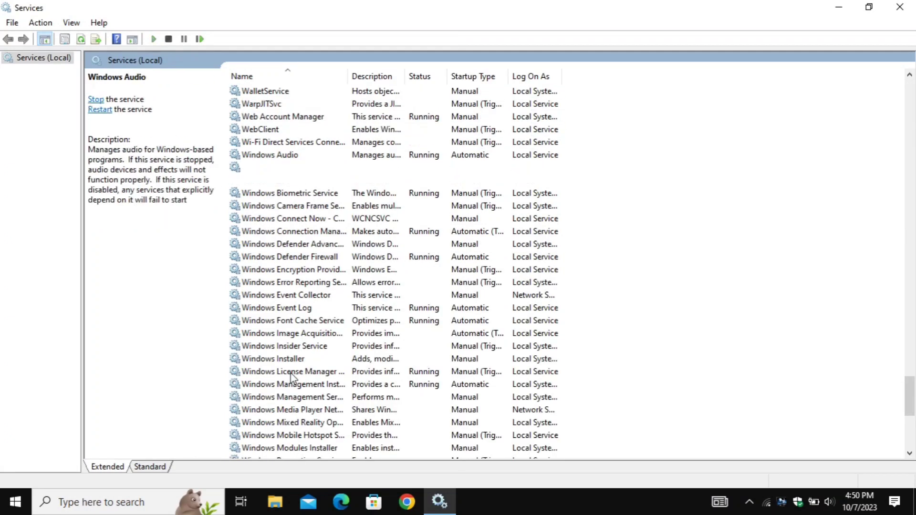
key(w)
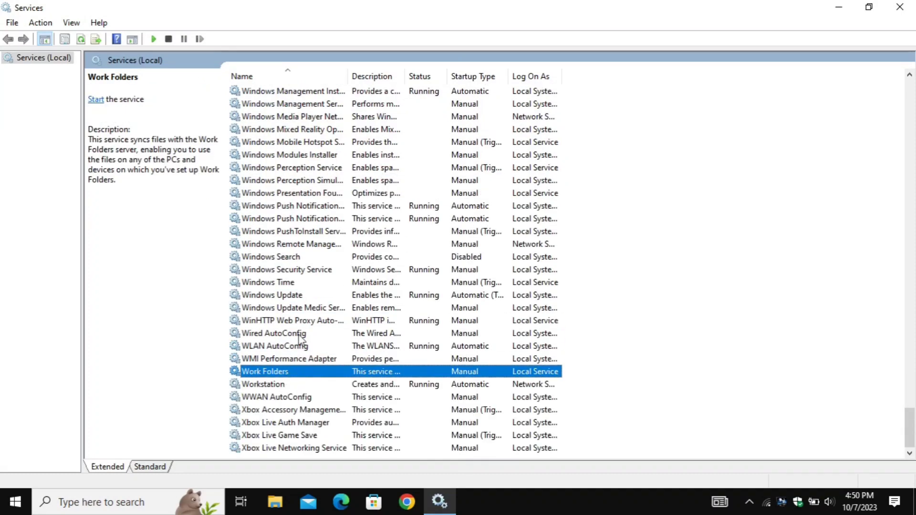
click(301, 295)
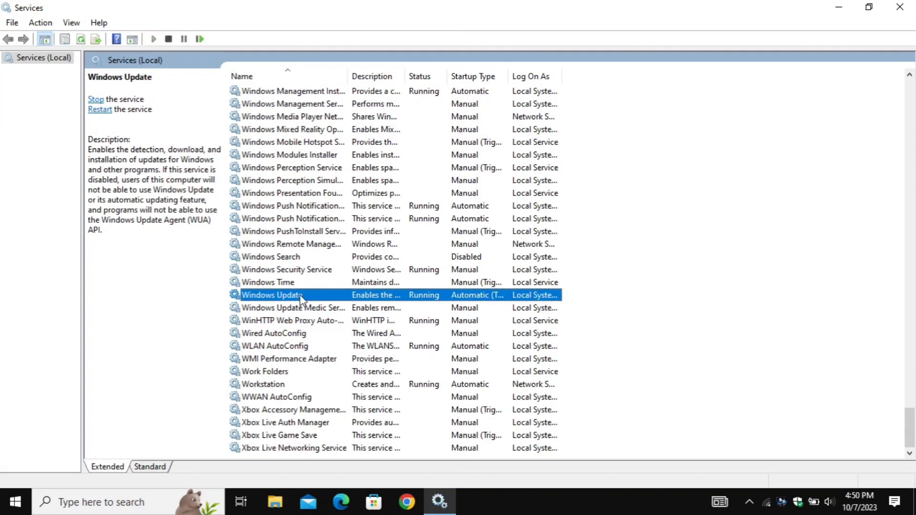
double_click(494, 298)
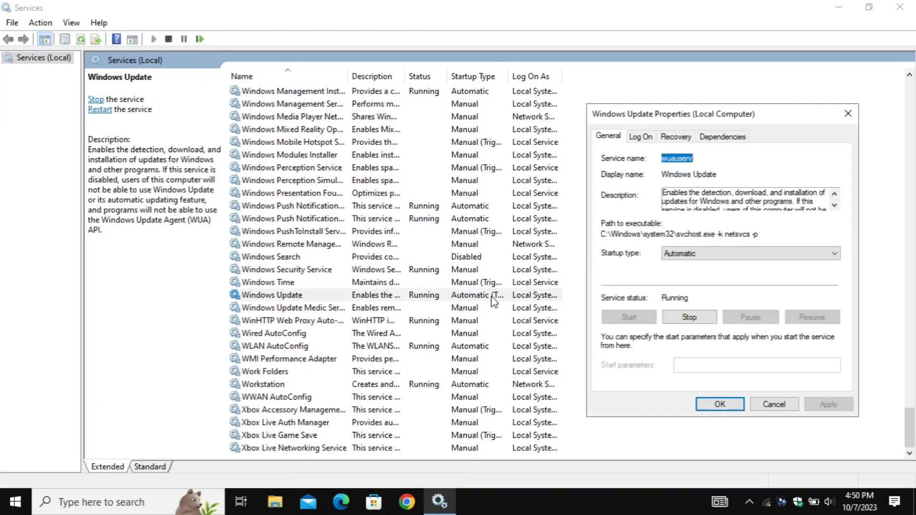
Set the Windows Update service's startup type to Manual, stop the service and apply the changes.
click(726, 258)
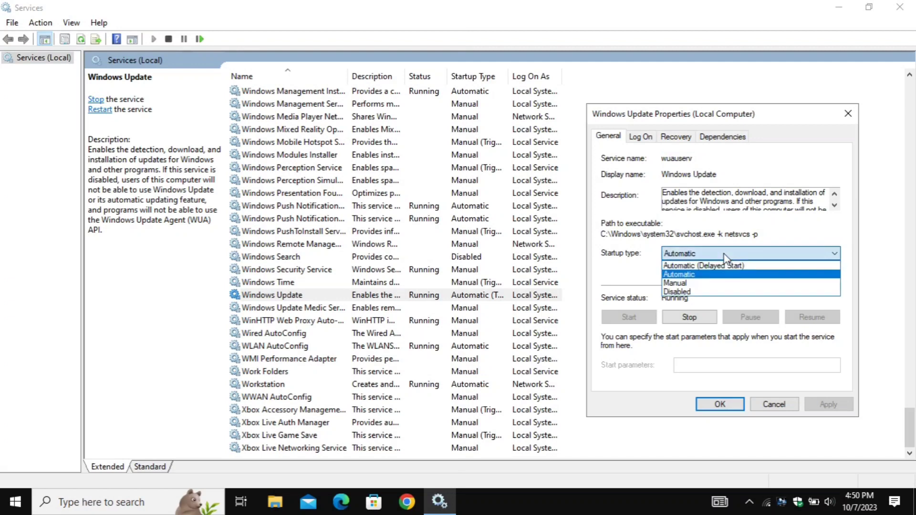
click(714, 282)
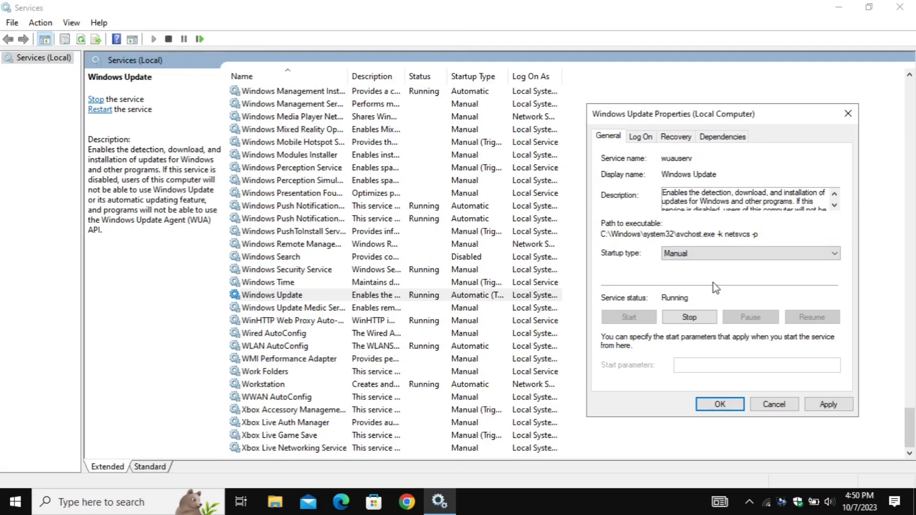
click(694, 320)
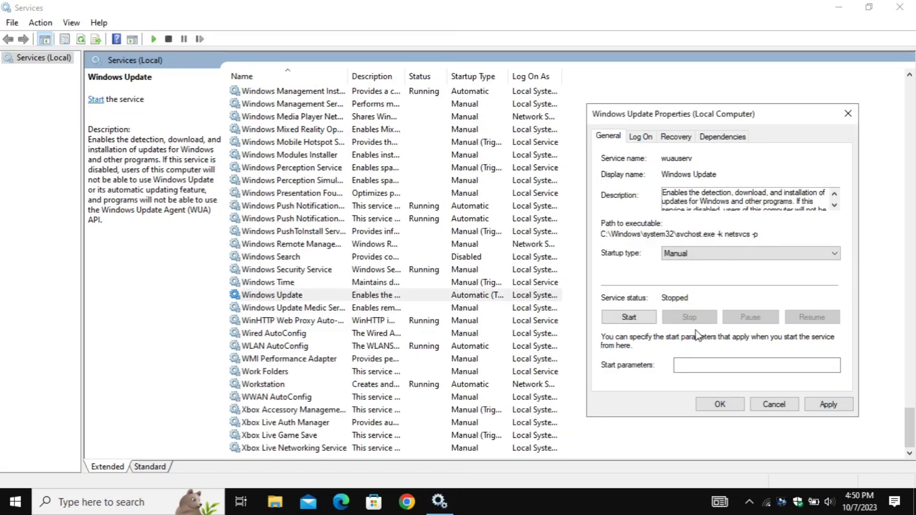
click(828, 404)
click(720, 404)
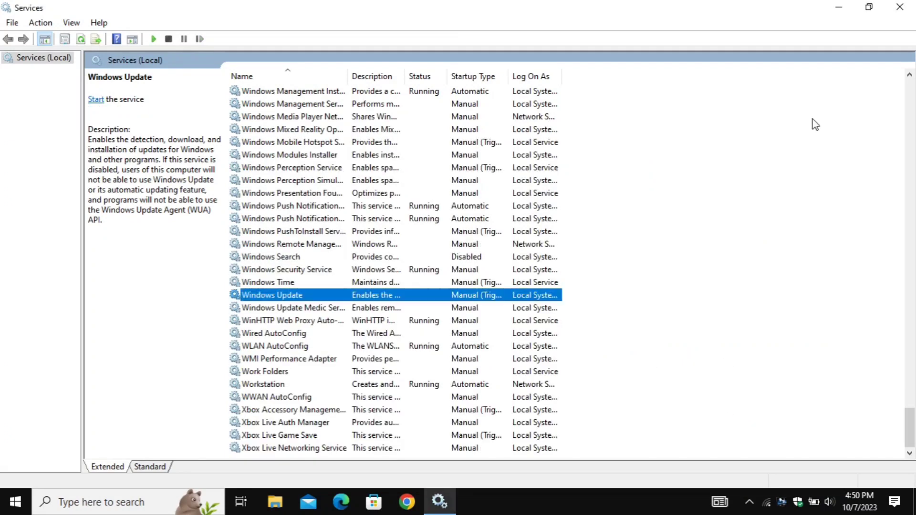
Minimize the Services window and open the folder C:/Windows/SoftwareDistribution from the Run dialog.
click(838, 7)
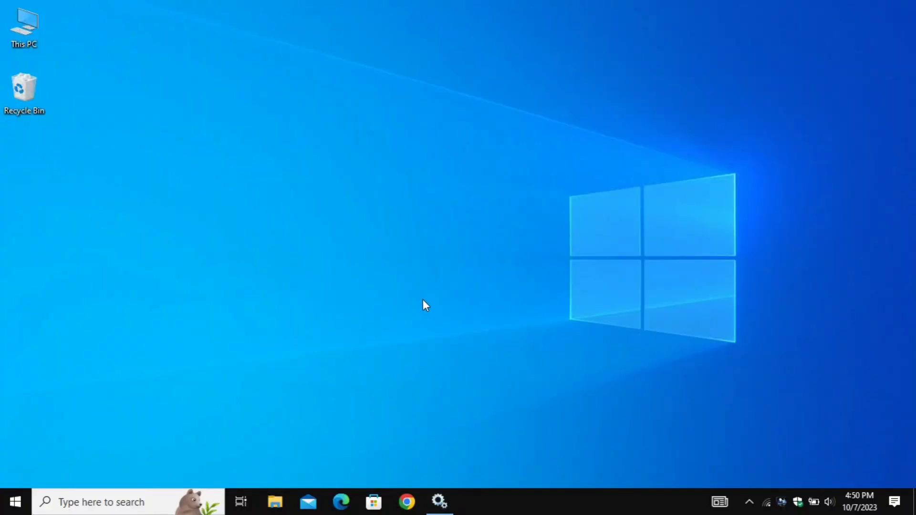
key(super+r)
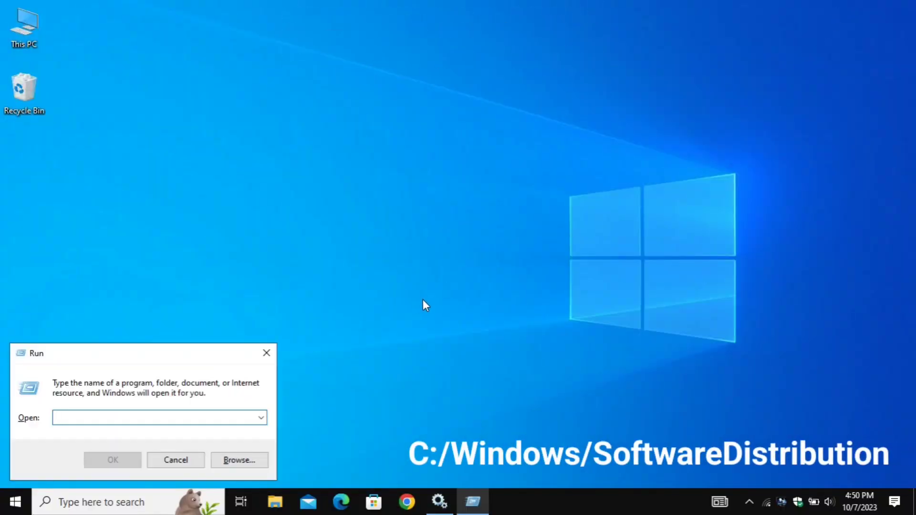
text(C)
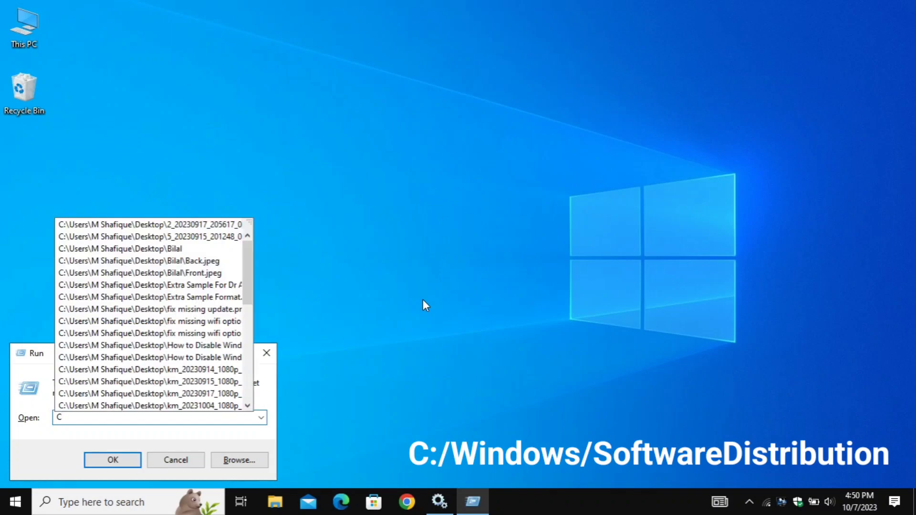
text(:/W)
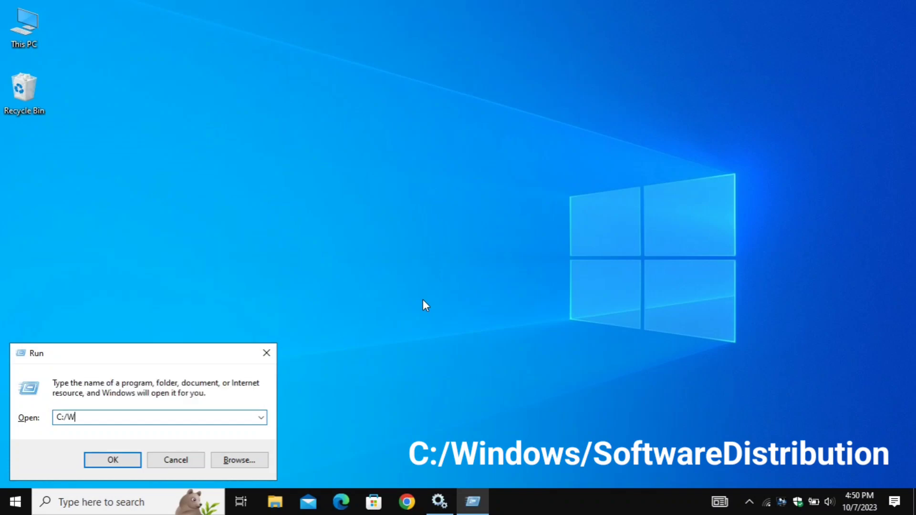
text(indows/SoftwareDistri)
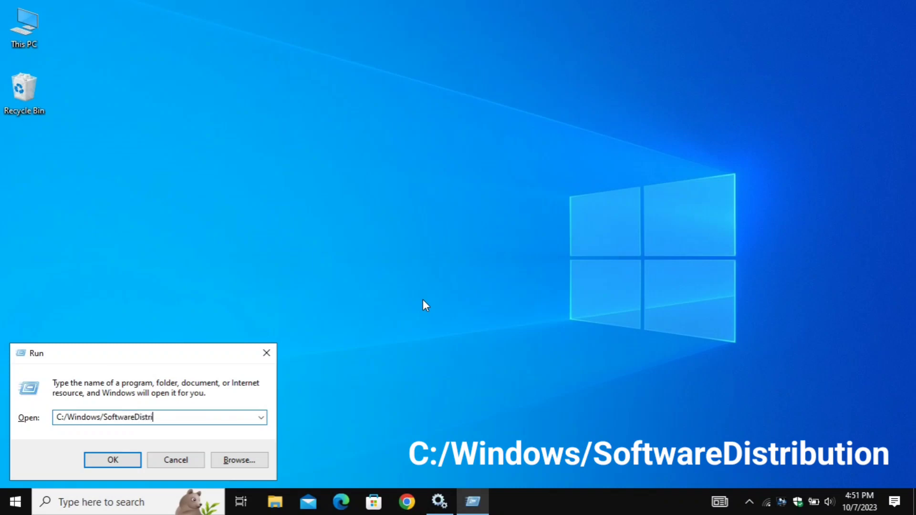
text(bution)
key(Return)
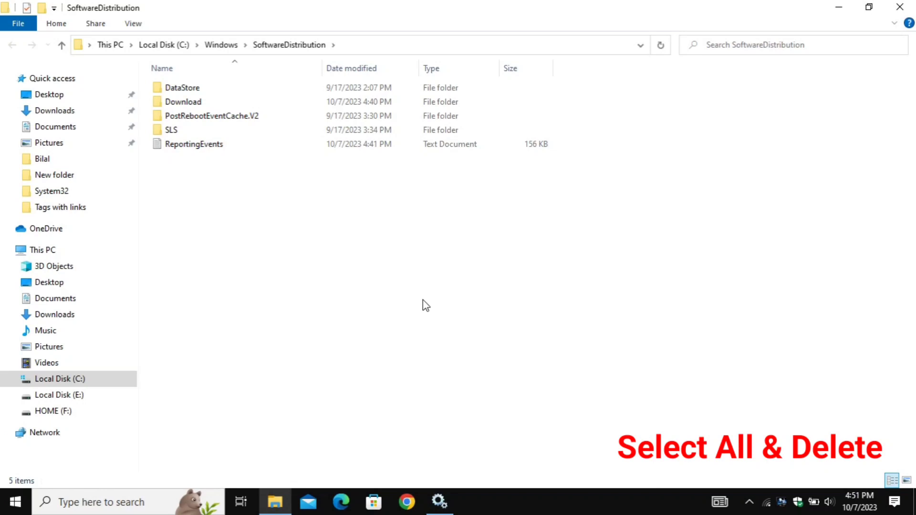
Delete all files and folders inside SoftwareDistribution and close the folder window.
key(ctrl+a)
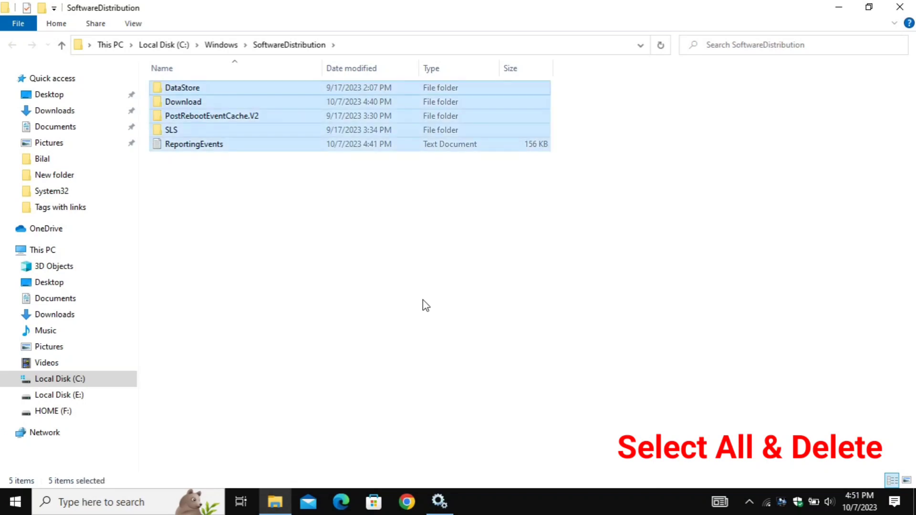
right_click(475, 115)
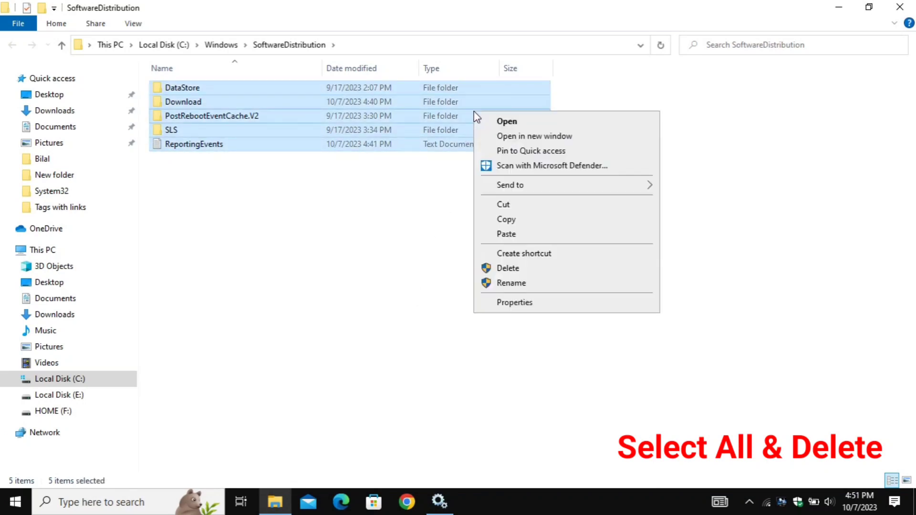
click(626, 271)
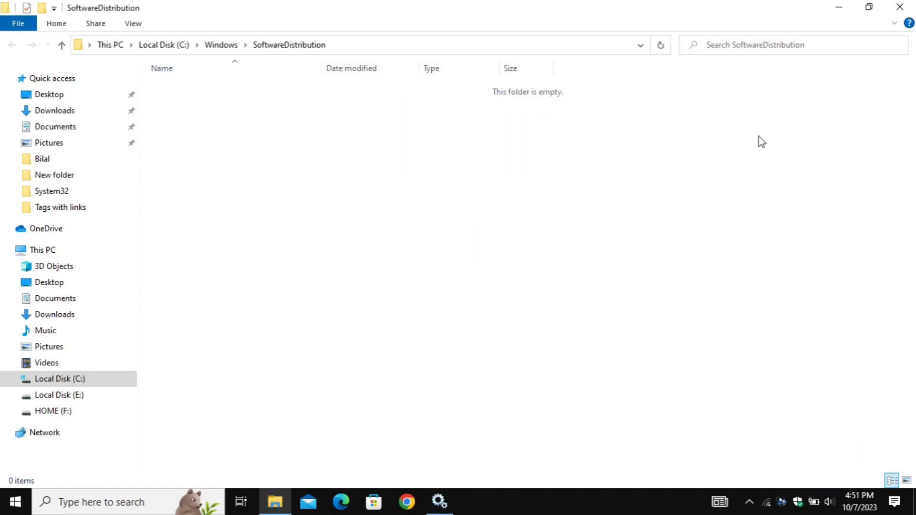
click(899, 6)
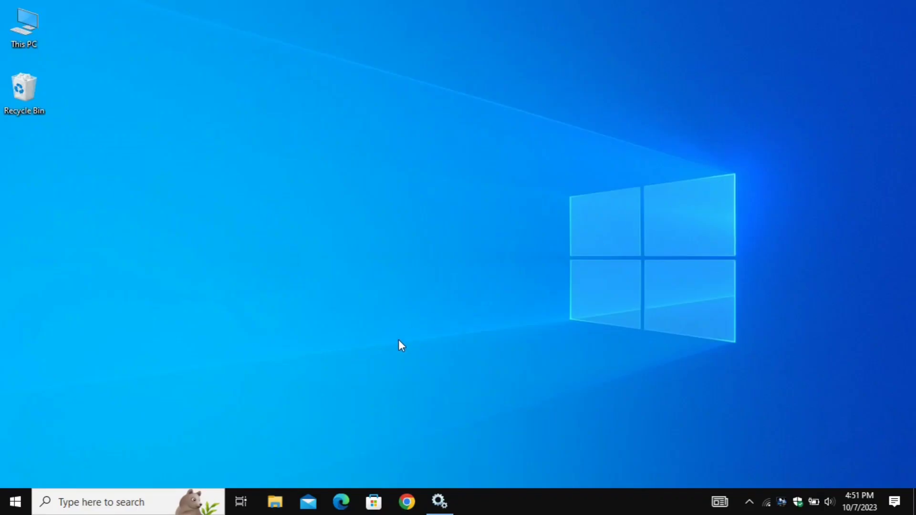
Reopen the Windows Update service's properties, set its startup type to Automatic, and start the service, applying the changes.
click(439, 501)
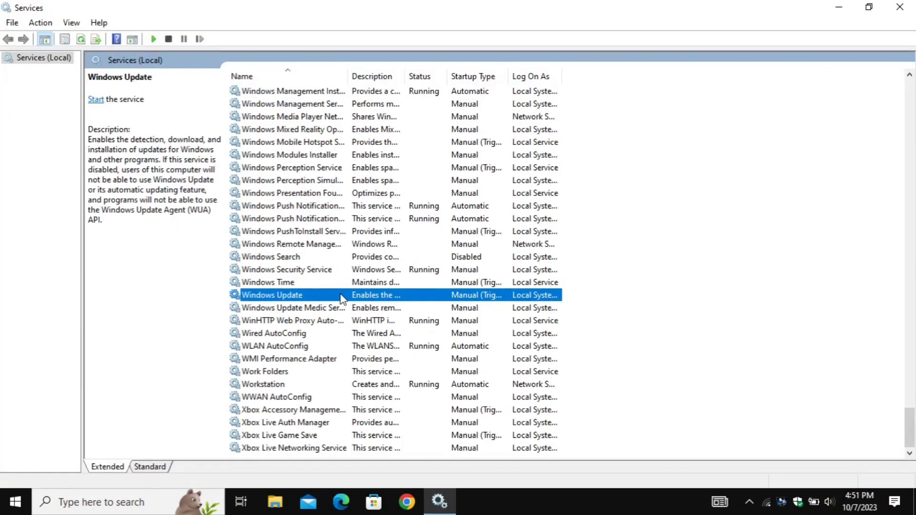
double_click(341, 295)
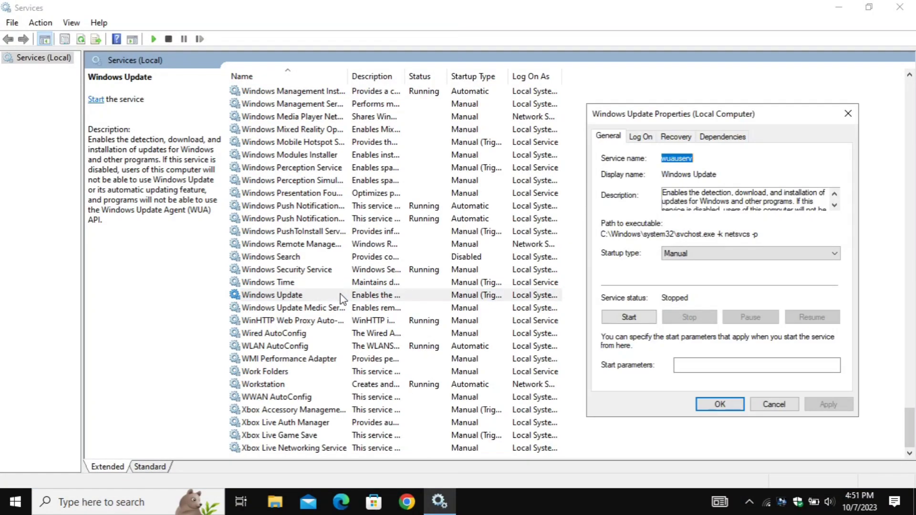
click(699, 258)
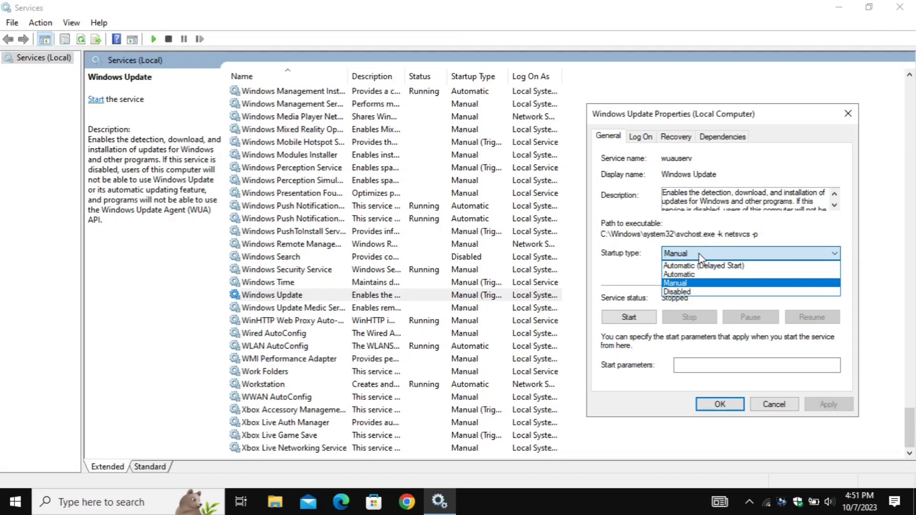
click(693, 274)
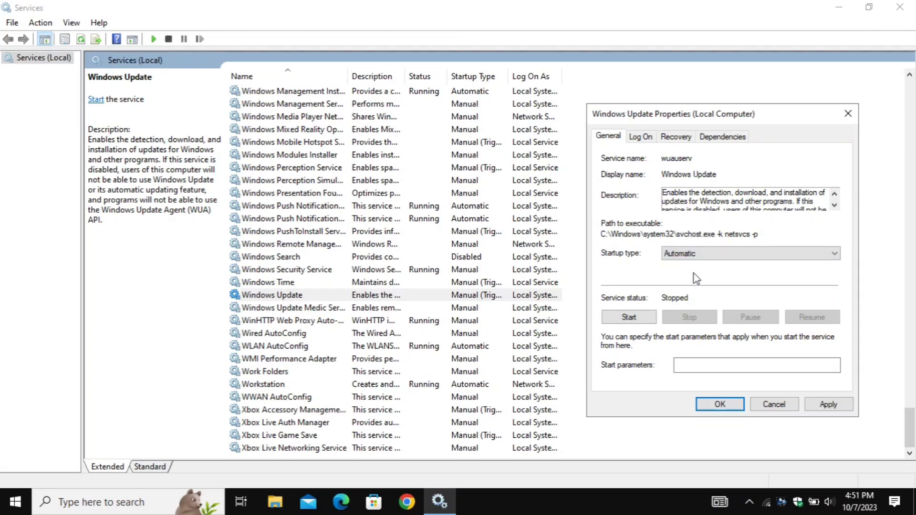
click(627, 319)
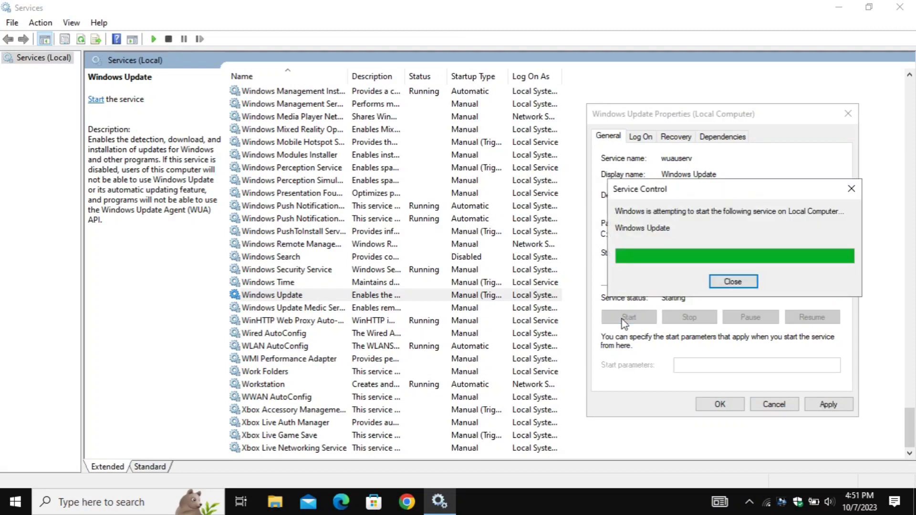
click(819, 405)
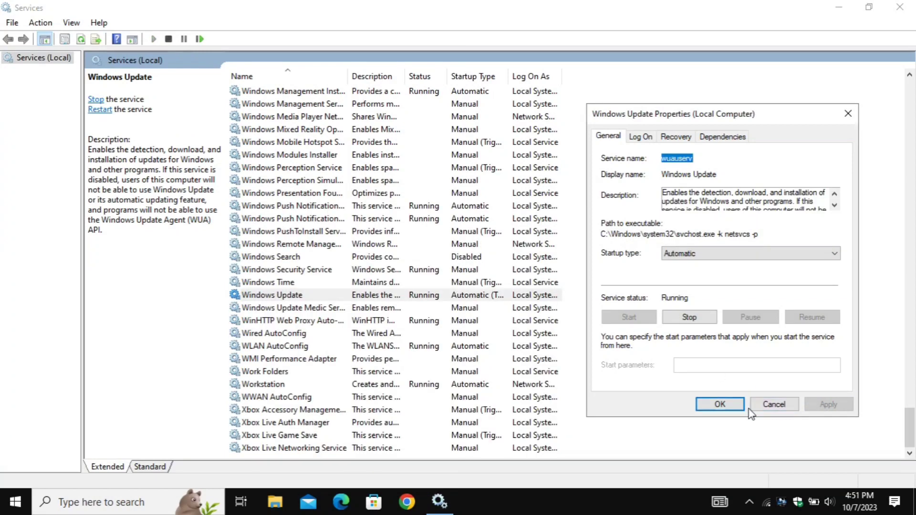
click(710, 405)
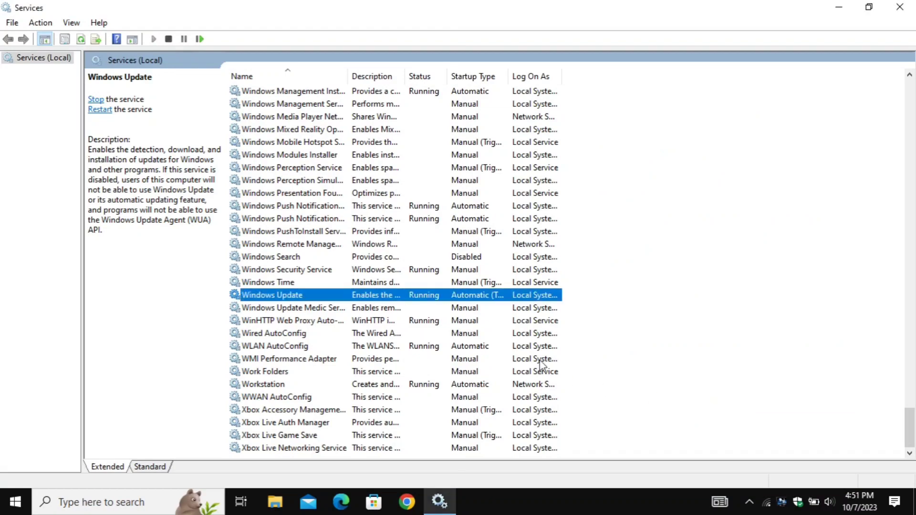
Find the Background Intelligent Transfer Service in the services list and open its properties.
scroll(357, 307, up, 7)
scroll(357, 308, up, 4)
click(315, 270)
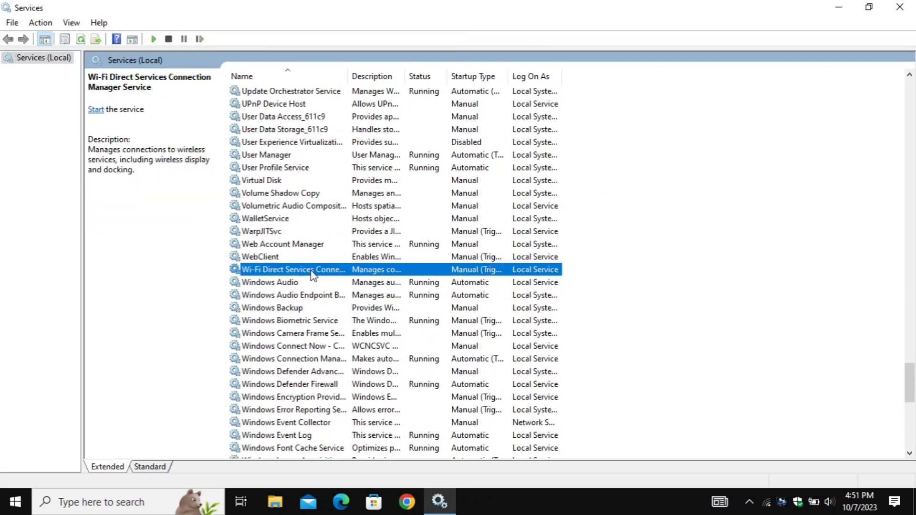
key(b)
key(b)
key(b)
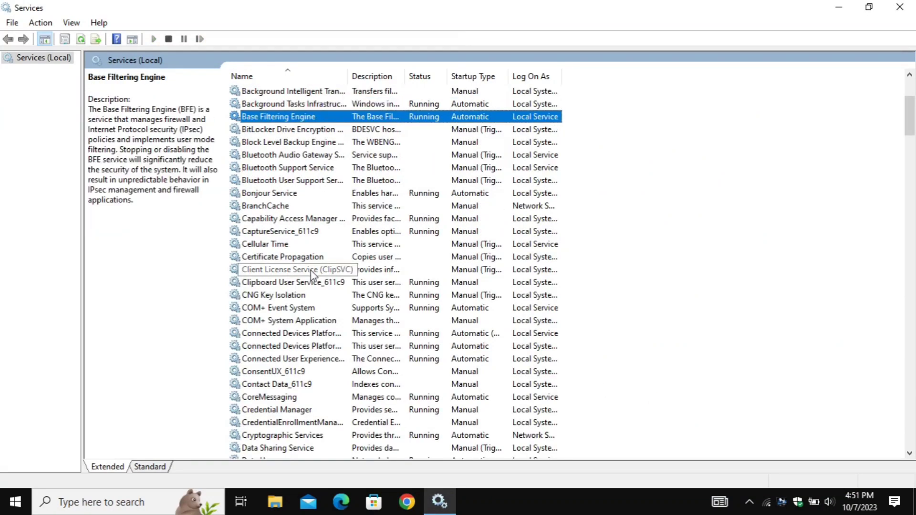
scroll(310, 267, up, 2)
click(278, 168)
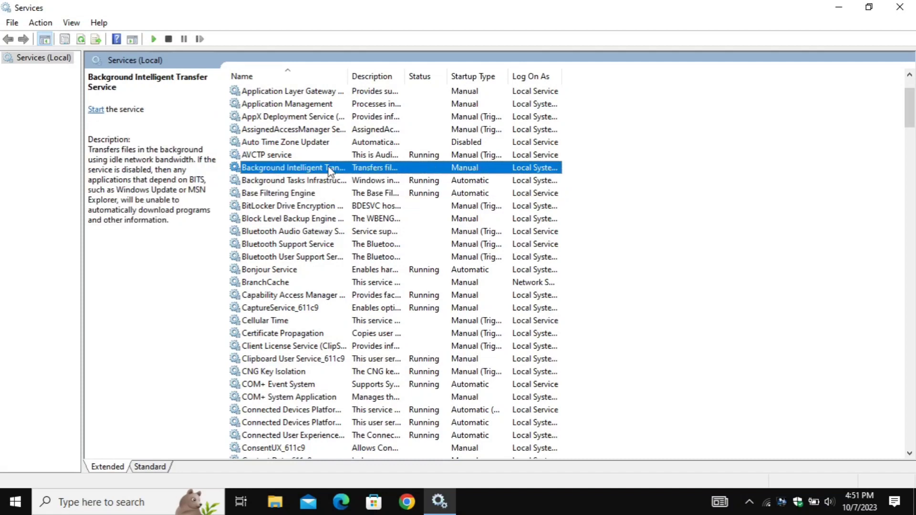
double_click(423, 169)
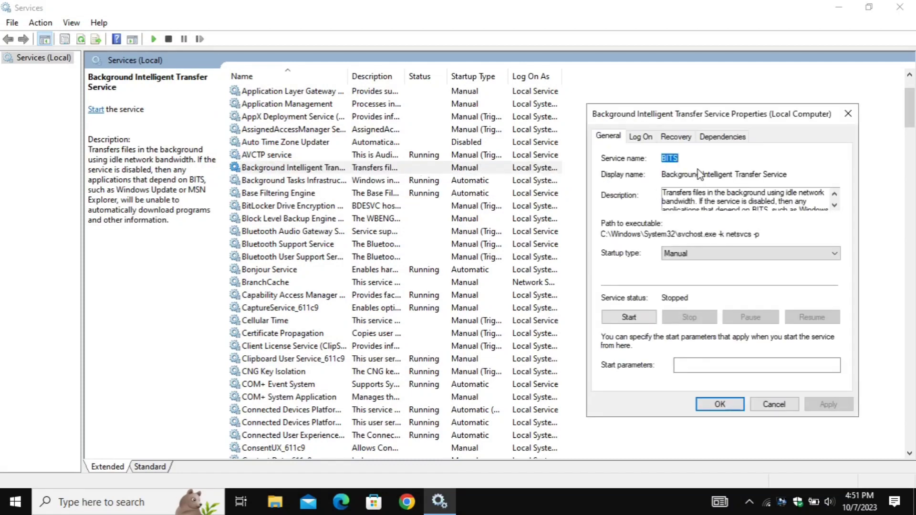
Set the Background Intelligent Transfer Service to Automatic startup, start it, apply the changes and close the Services window.
click(686, 255)
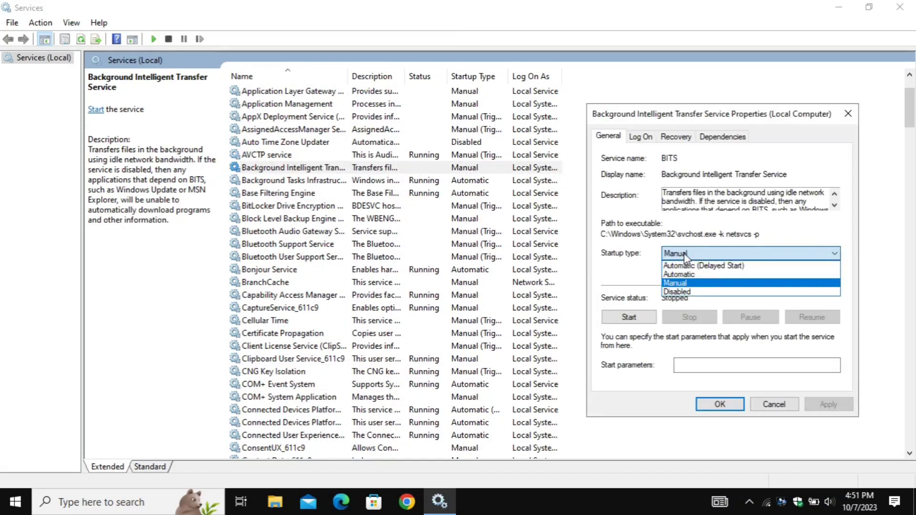
click(682, 275)
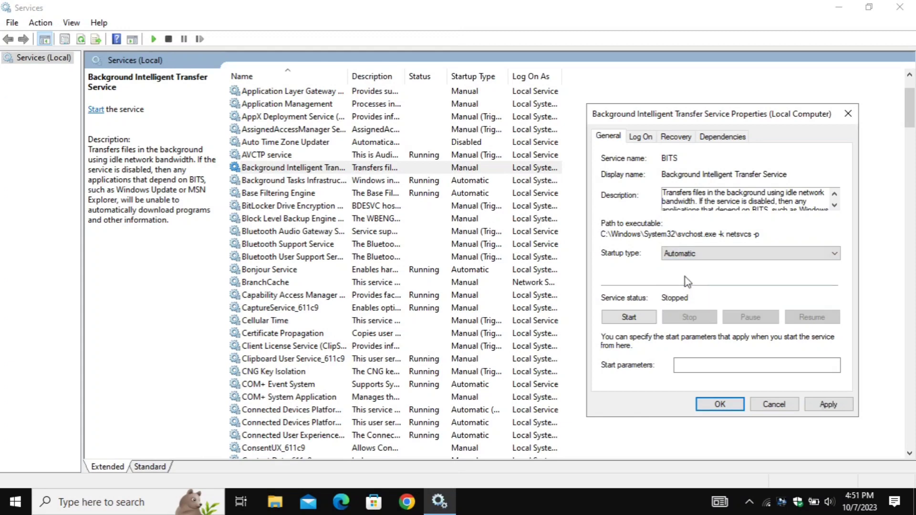
click(629, 317)
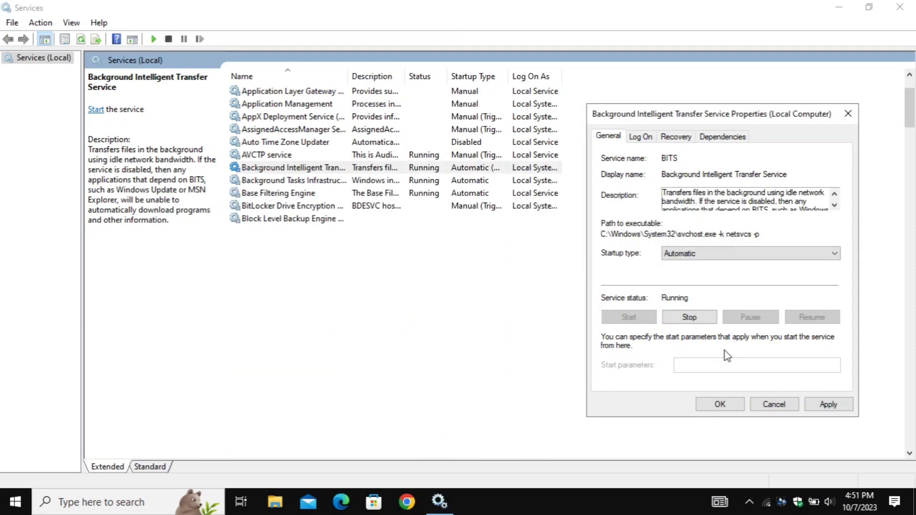
click(827, 404)
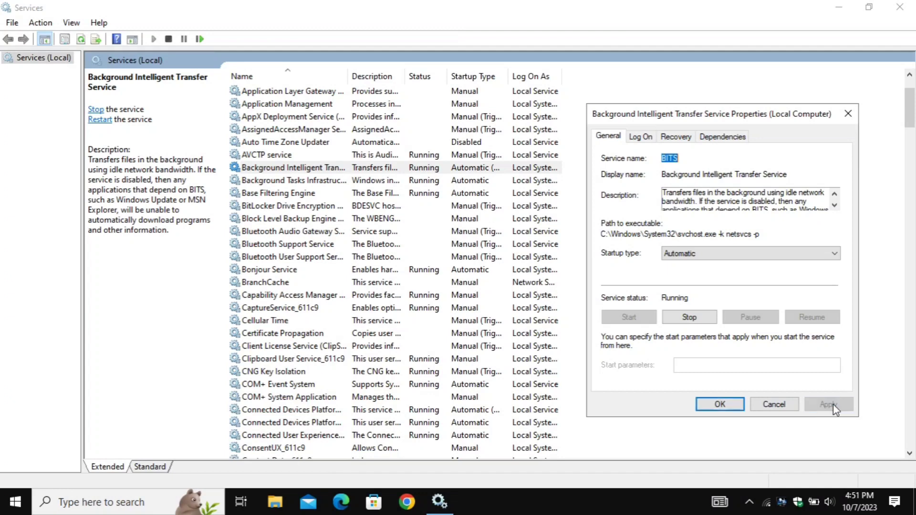
click(728, 408)
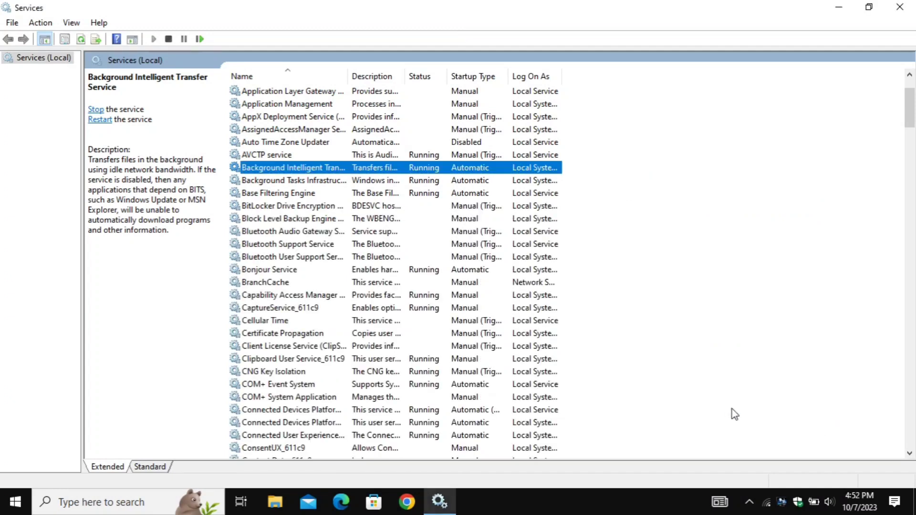
click(899, 7)
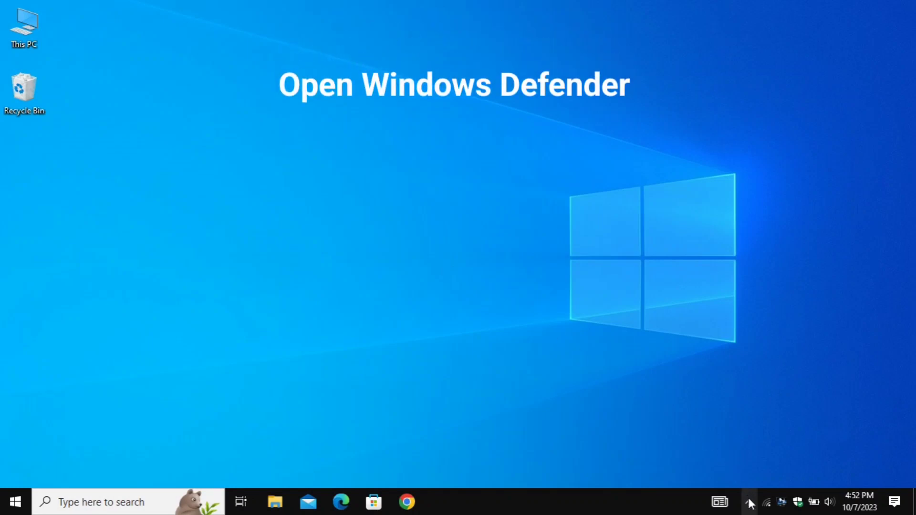
Check for security intelligence updates under Virus & threat protection in Windows Security, and close the window.
click(798, 503)
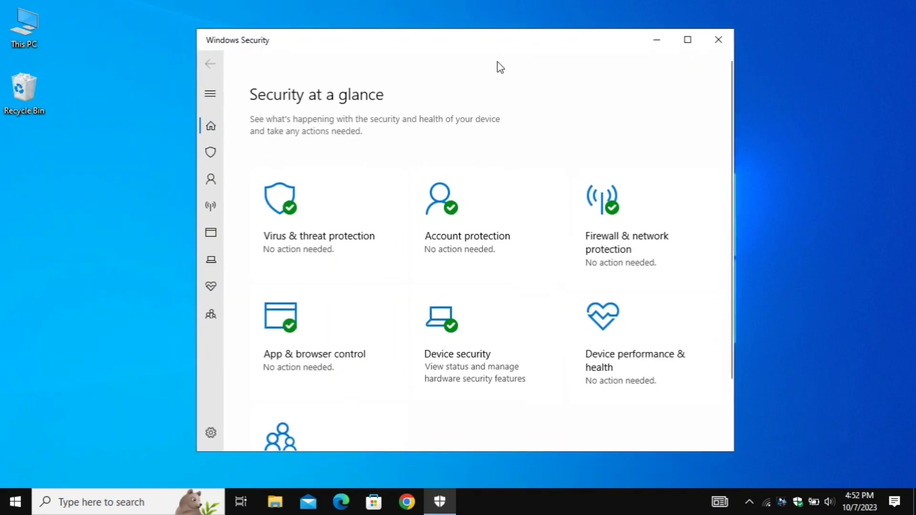
click(208, 159)
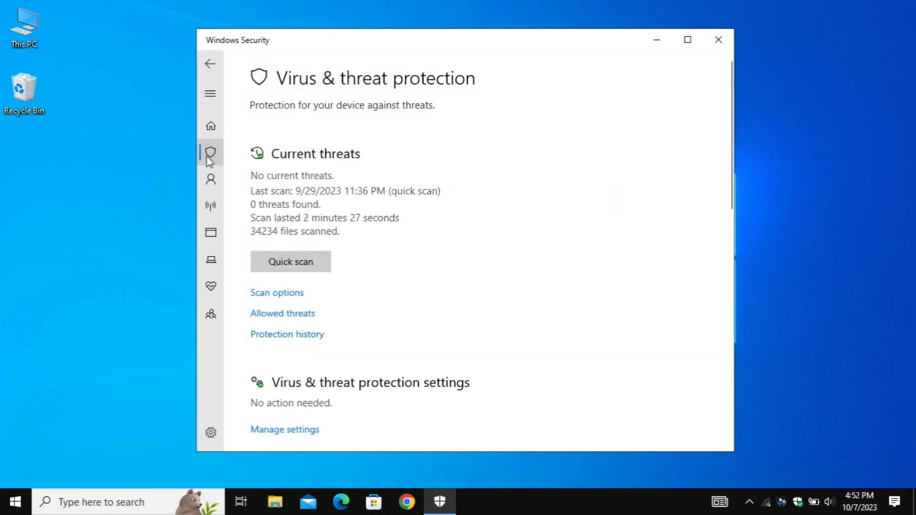
scroll(399, 219, down, 8)
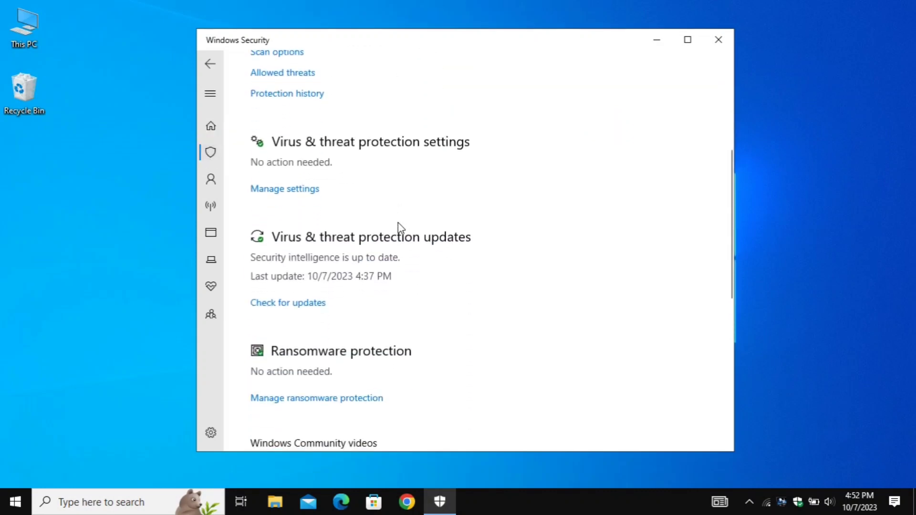
scroll(400, 232, down, 4)
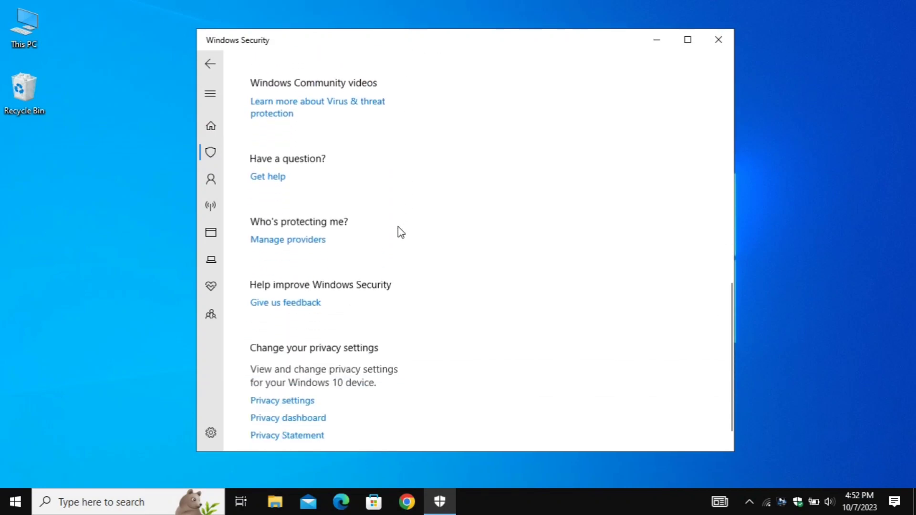
scroll(399, 231, up, 5)
scroll(399, 231, up, 3)
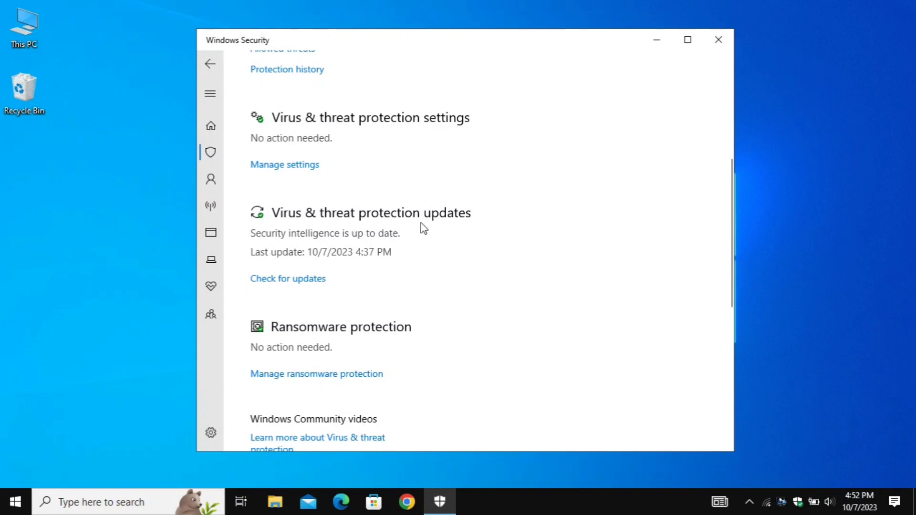
click(272, 282)
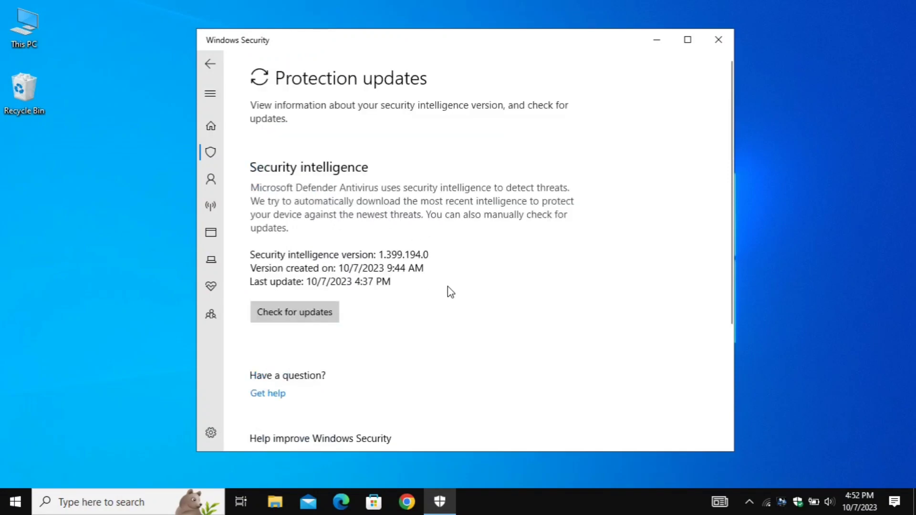
click(322, 314)
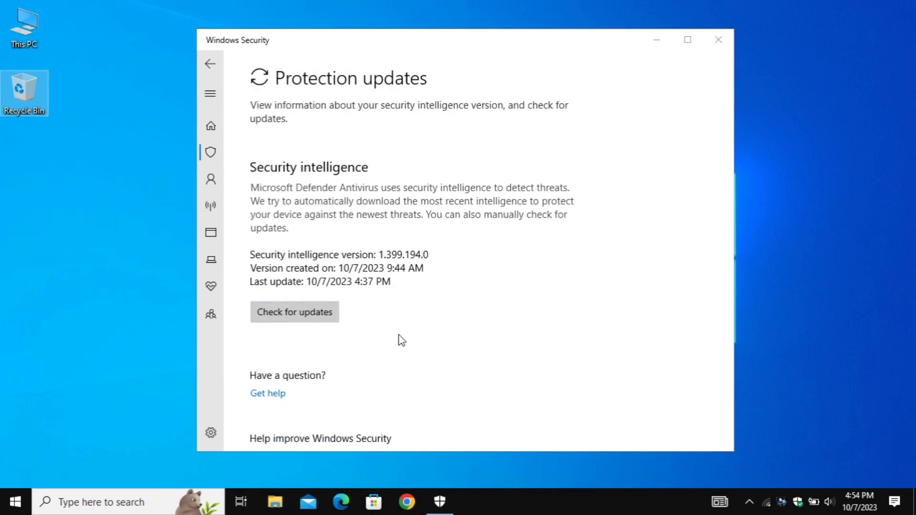
click(721, 48)
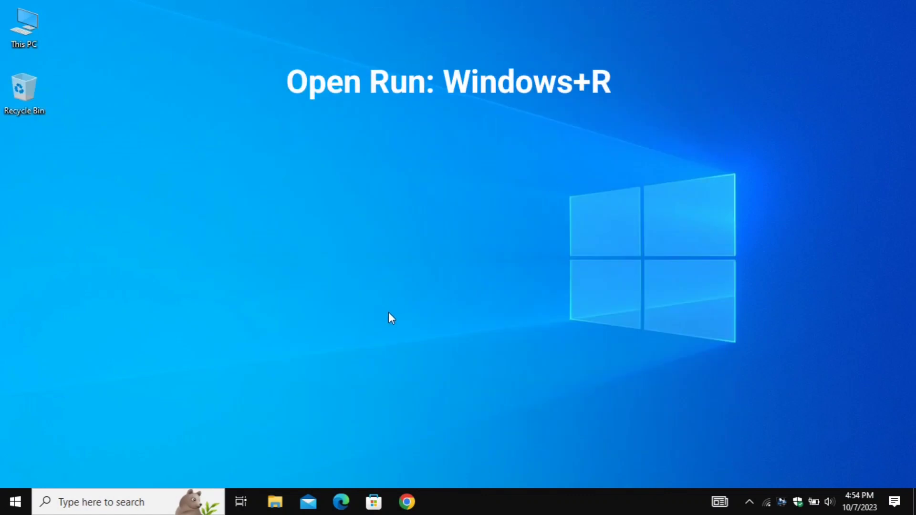
Open Device Manager by running devmgmt.msc from the Run dialog.
key(super+r)
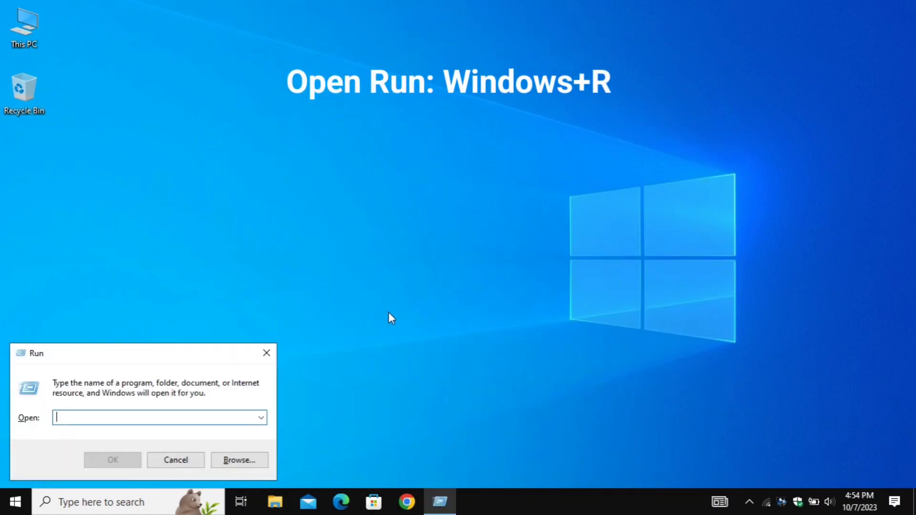
text(devmg)
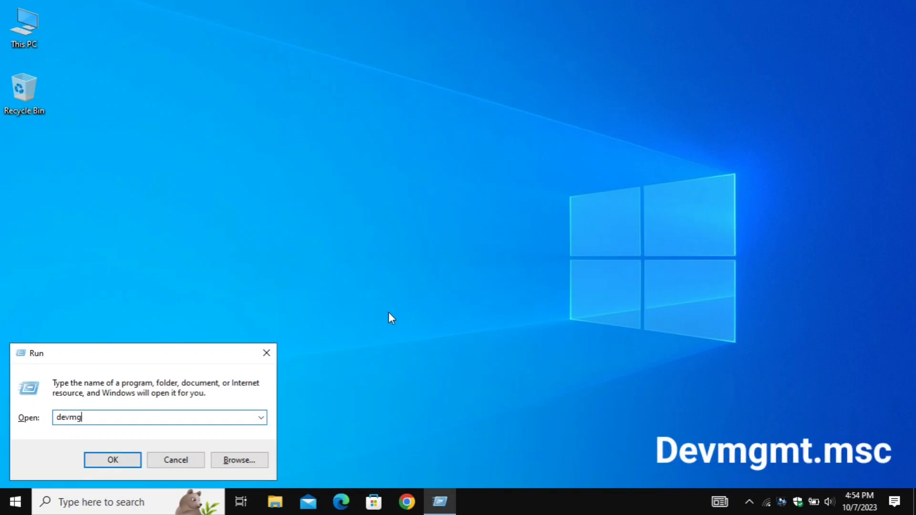
text(mt.msc)
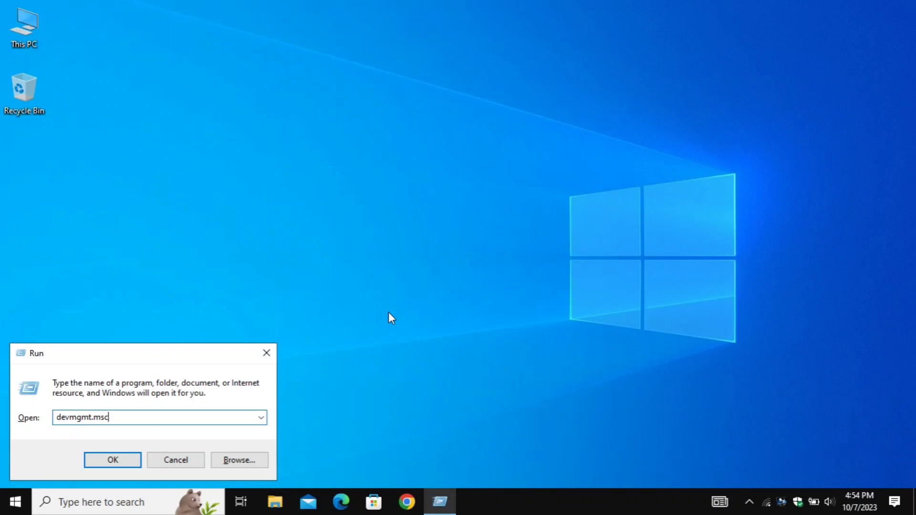
key(Return)
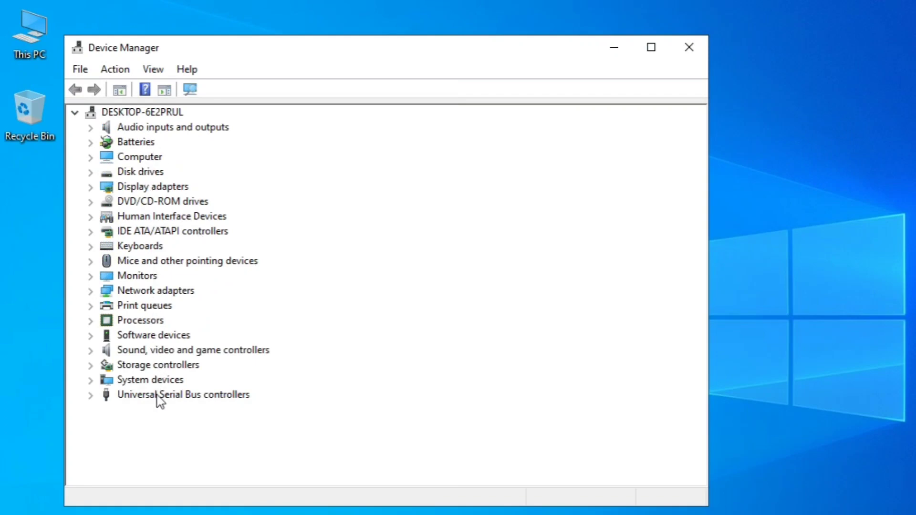
Examine the devices under Display adapters, Mice and other pointing devices, Network adapters, and Sound, video and game controllers.
click(134, 189)
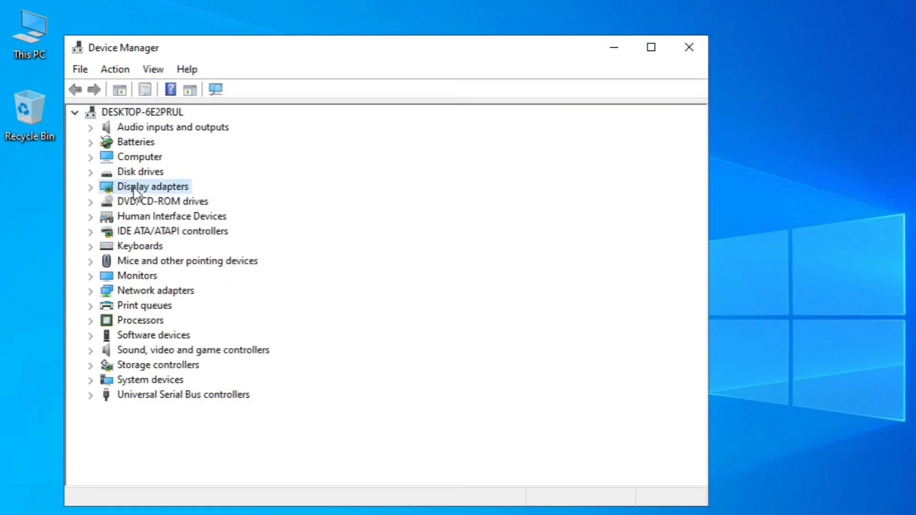
click(91, 187)
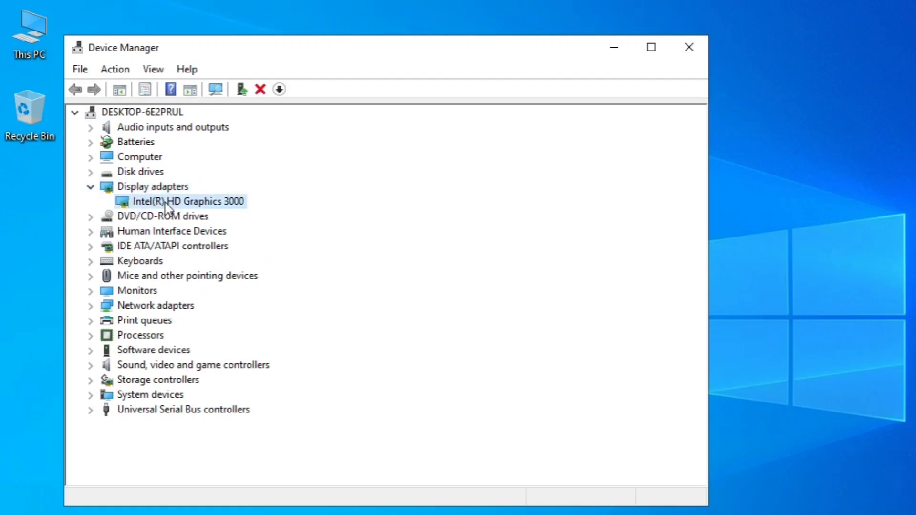
click(97, 279)
click(152, 292)
click(158, 306)
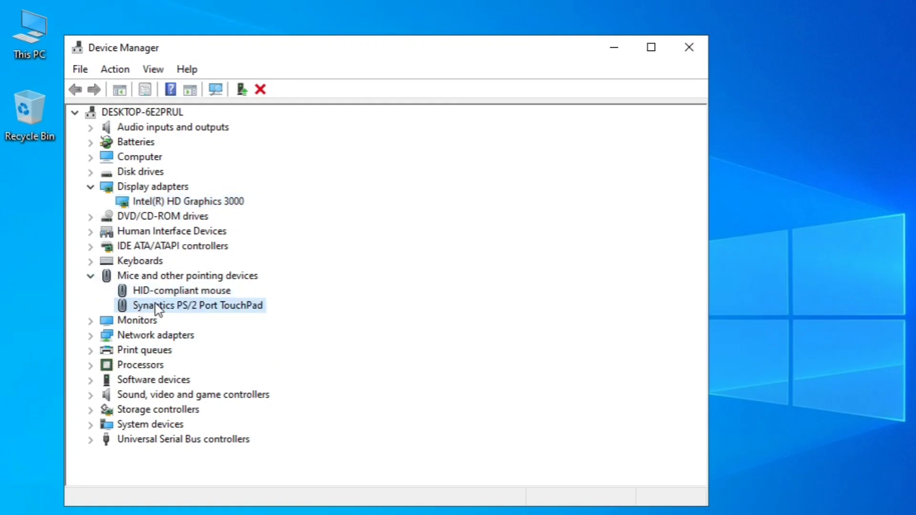
click(94, 339)
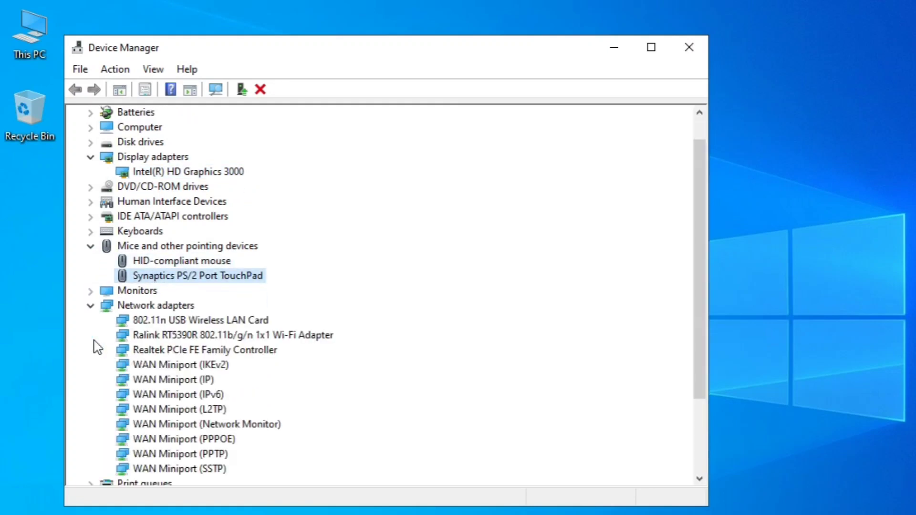
click(162, 324)
click(165, 336)
scroll(292, 327, down, 3)
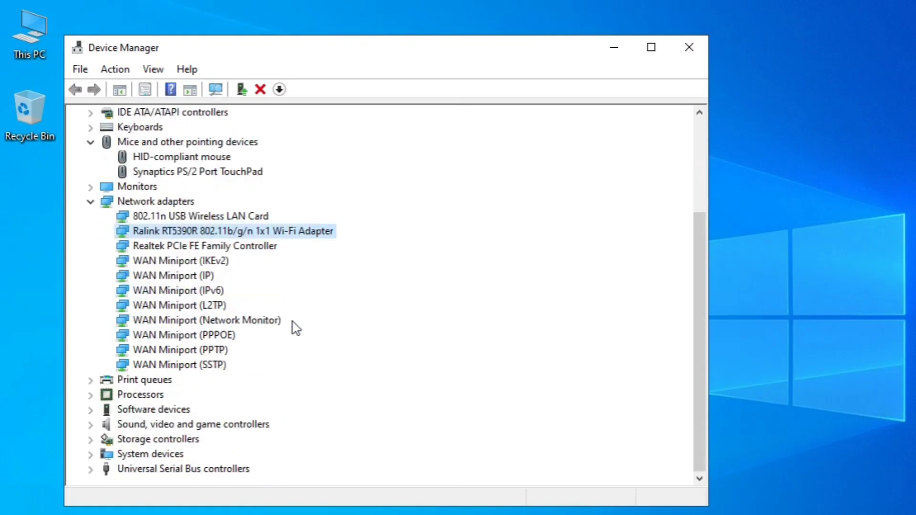
click(91, 424)
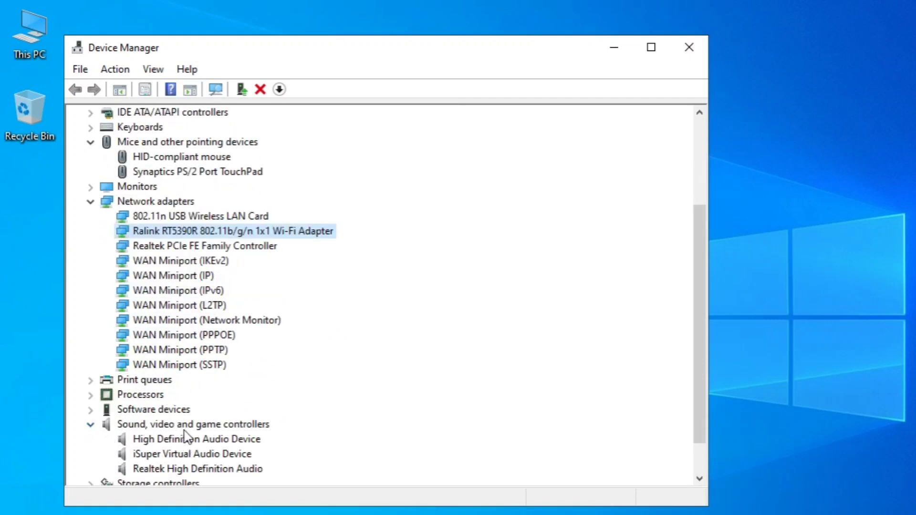
Update the High Definition Audio Device driver by choosing High Definition Audio Device from the drivers available on the computer, accepting the compatibility warning.
click(190, 440)
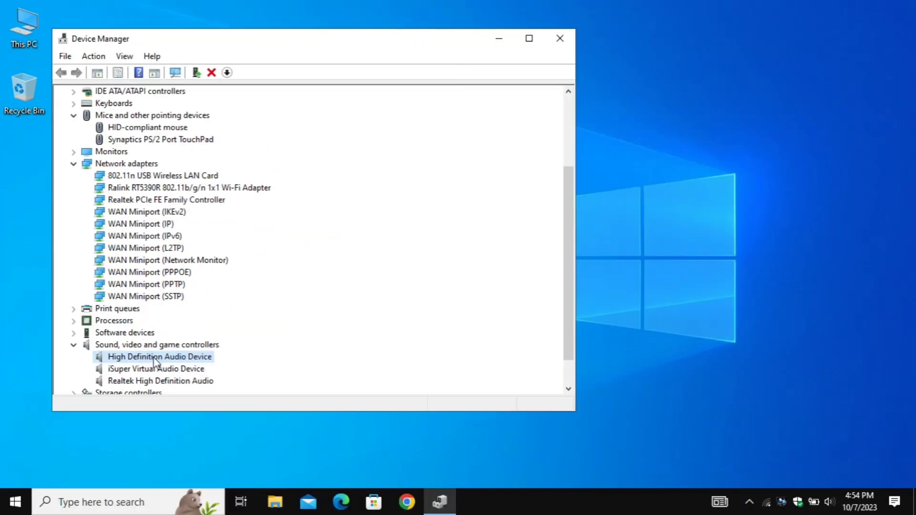
right_click(189, 441)
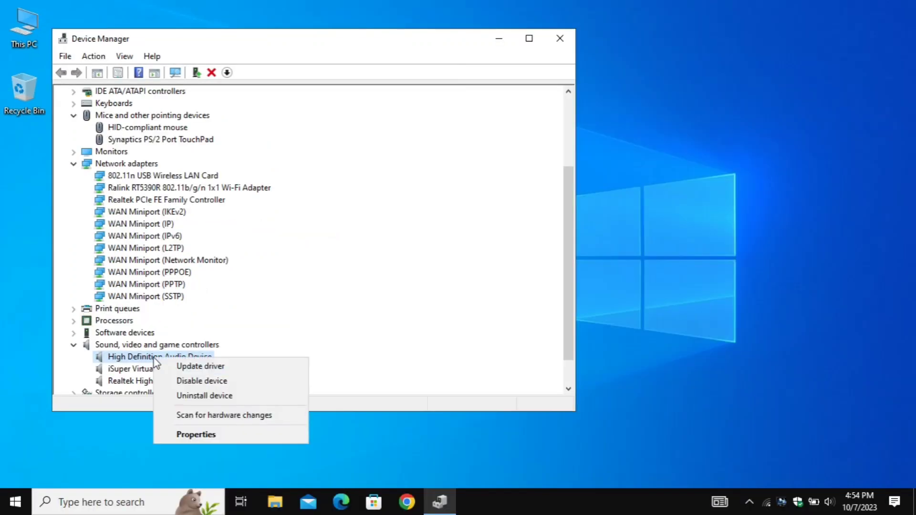
click(238, 372)
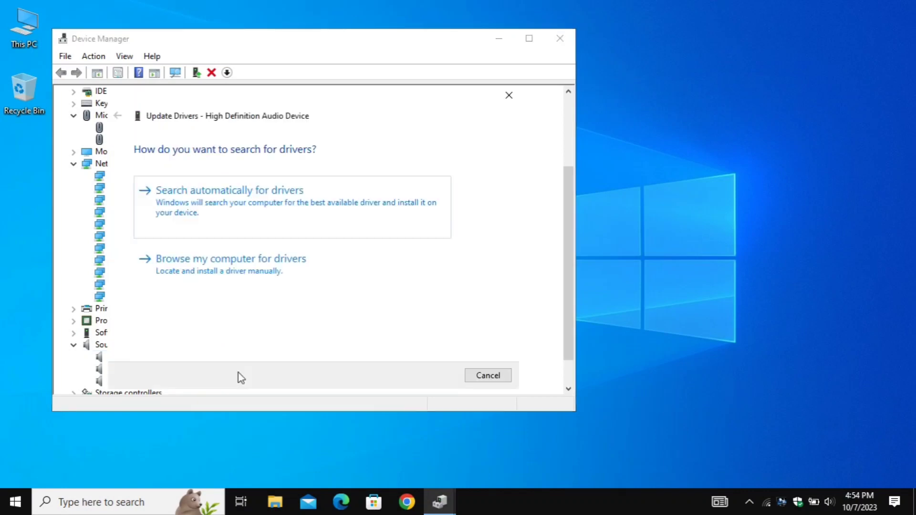
drag(351, 99, 699, 123)
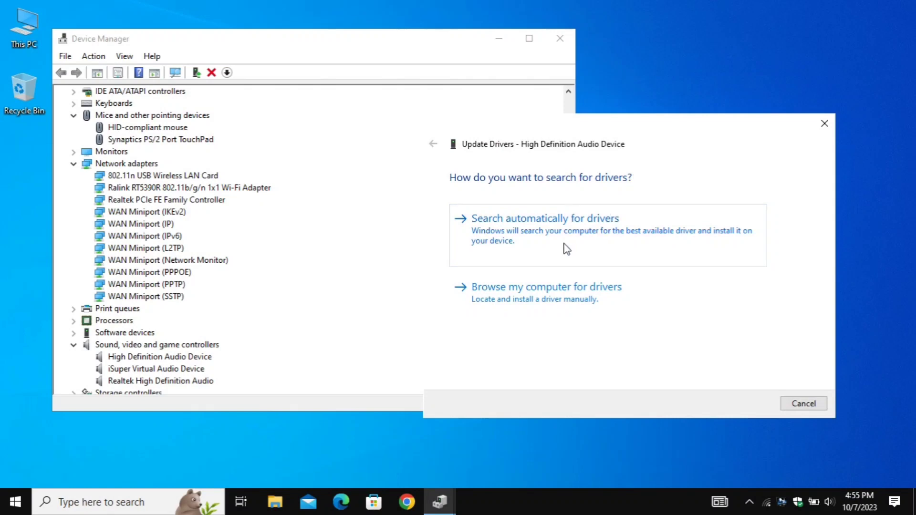
click(480, 306)
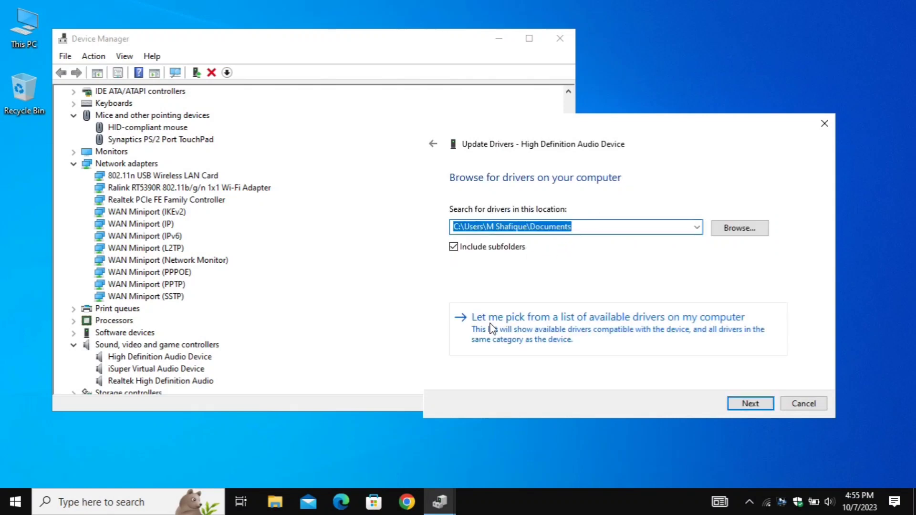
click(489, 320)
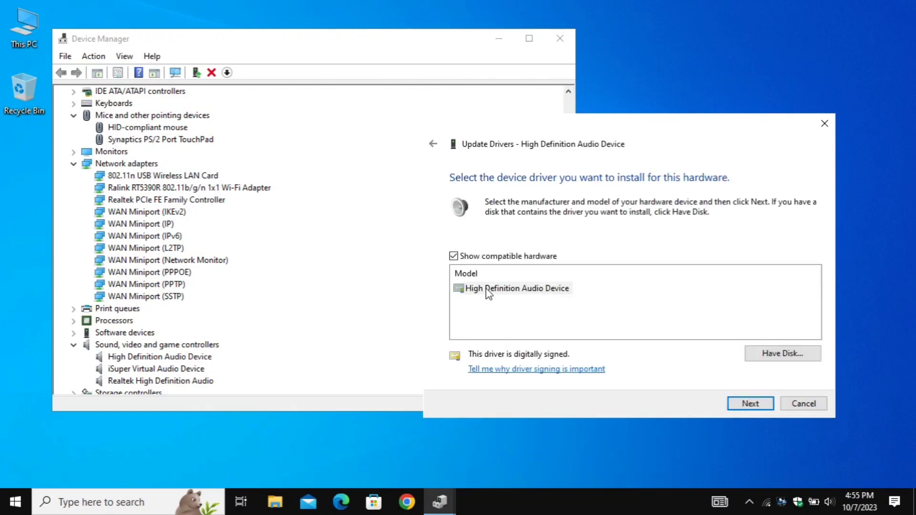
click(486, 290)
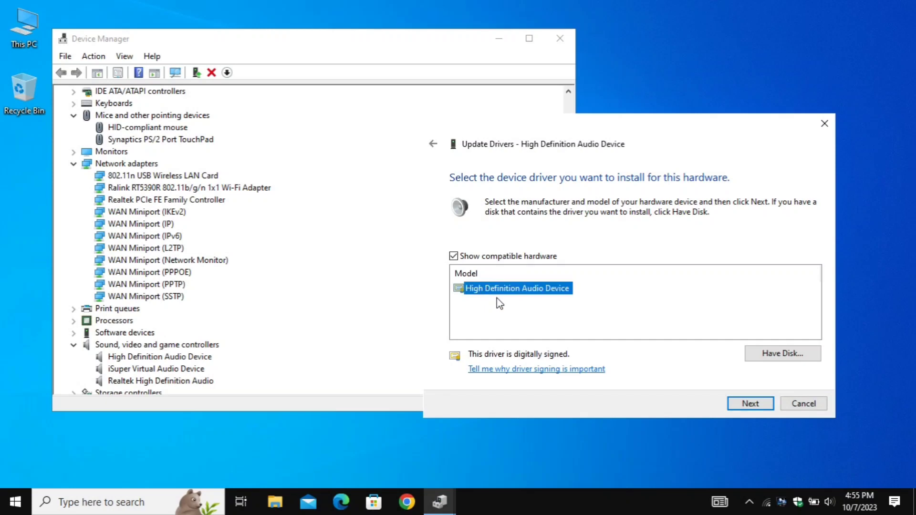
click(737, 406)
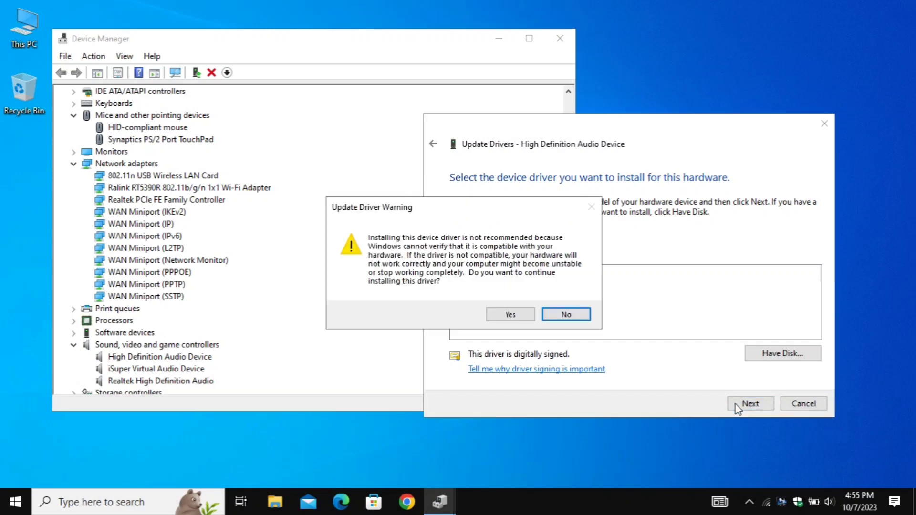
click(510, 315)
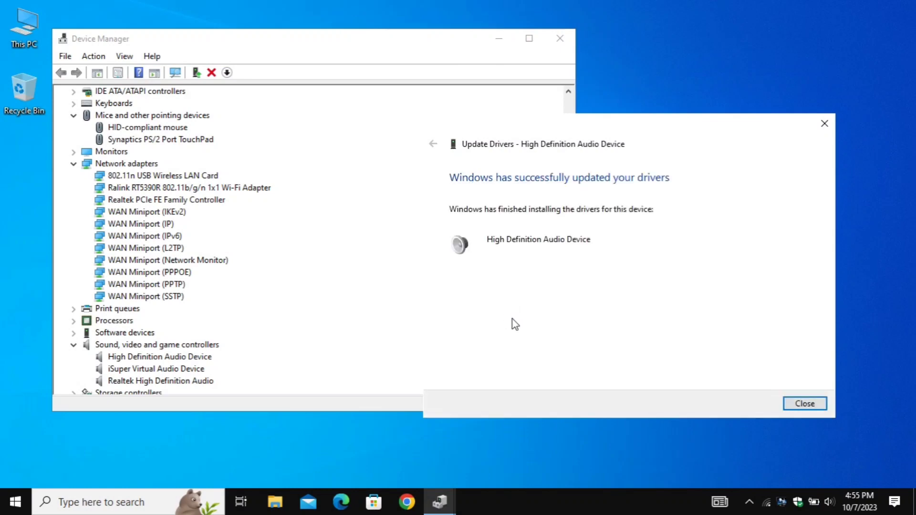
click(800, 404)
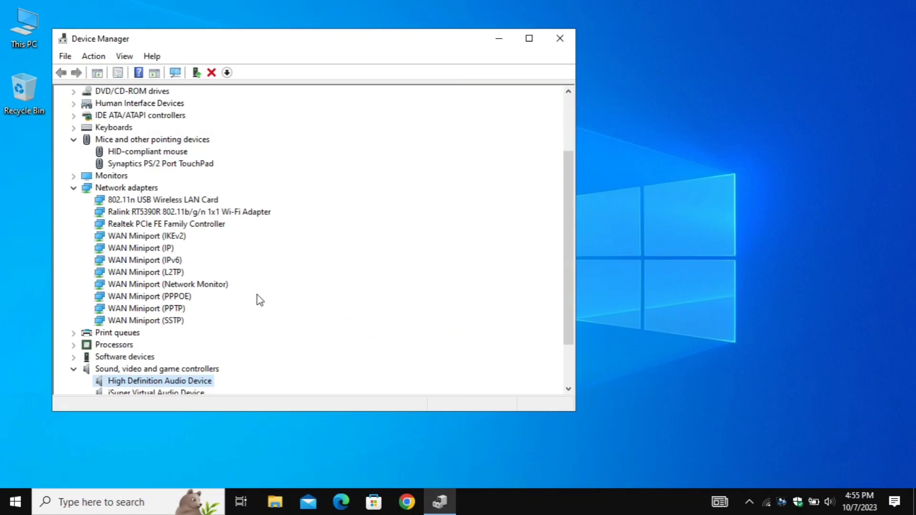
Update the 802.11n USB Wireless LAN Card driver by choosing the matching model from the drivers available on the computer.
click(129, 202)
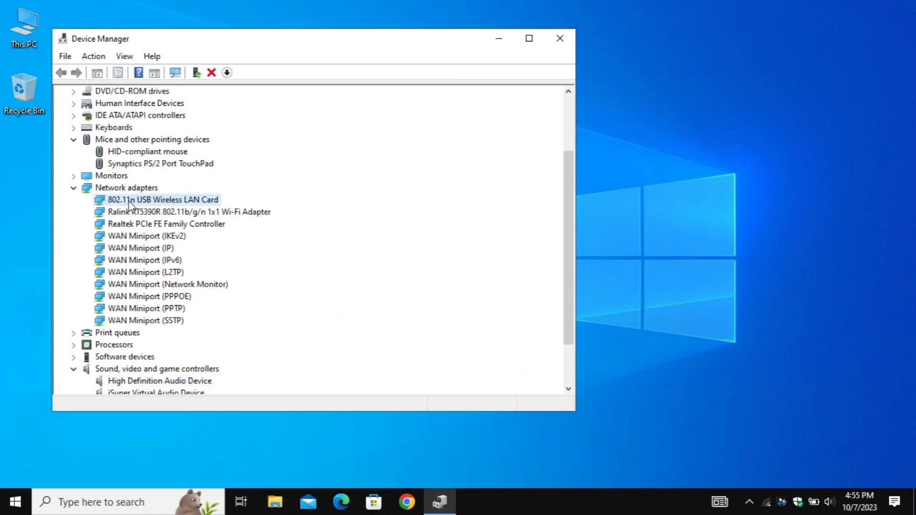
right_click(201, 204)
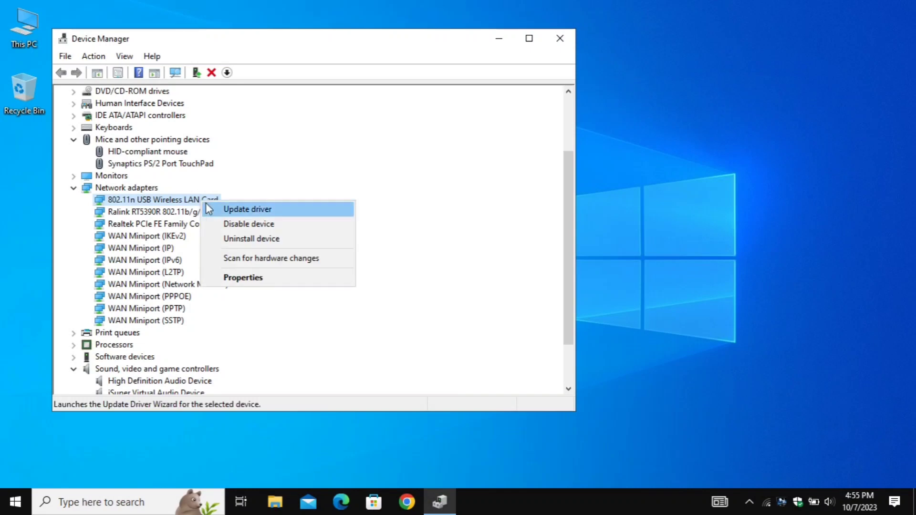
click(206, 204)
drag(288, 106, 662, 116)
click(592, 294)
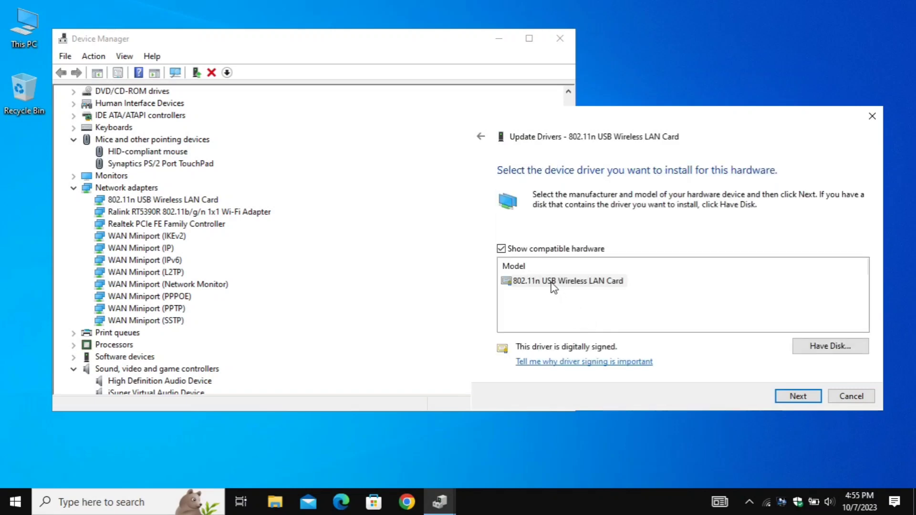
click(552, 284)
click(799, 397)
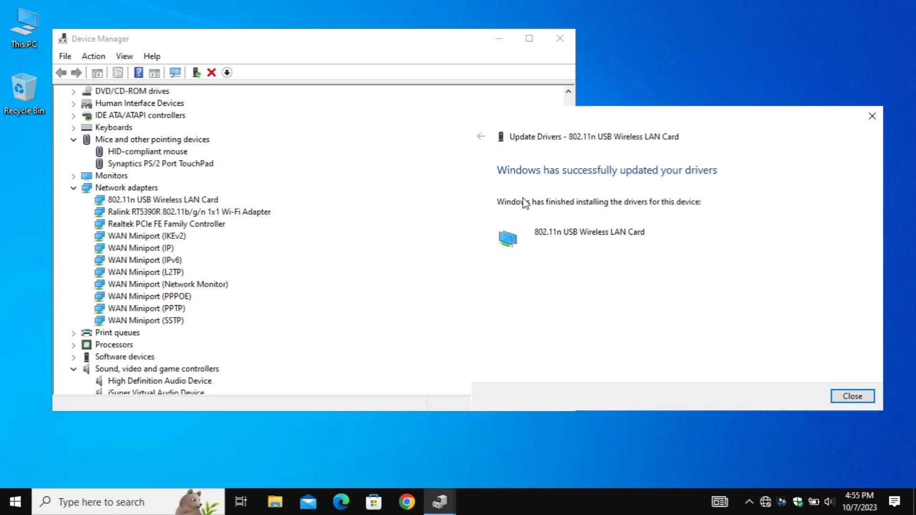
click(852, 396)
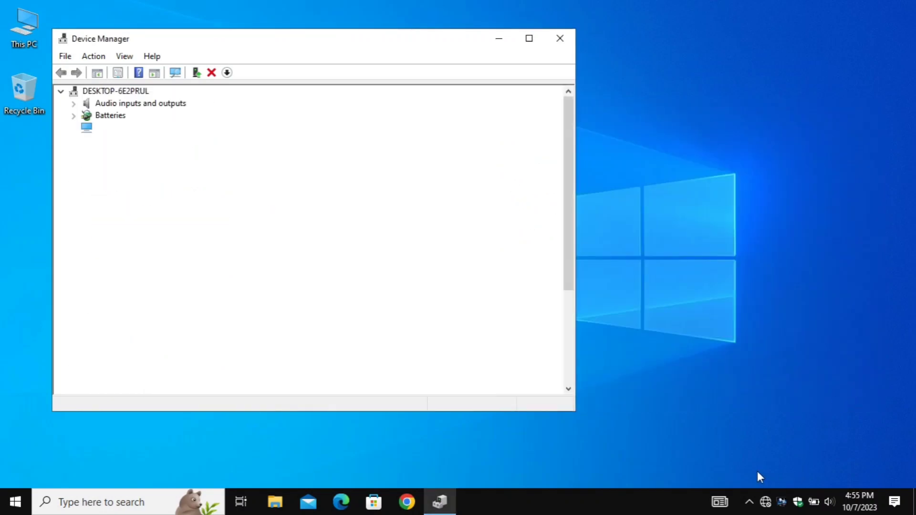
Check the Wi-Fi connection status in the list of available networks, and close Device Manager.
click(766, 503)
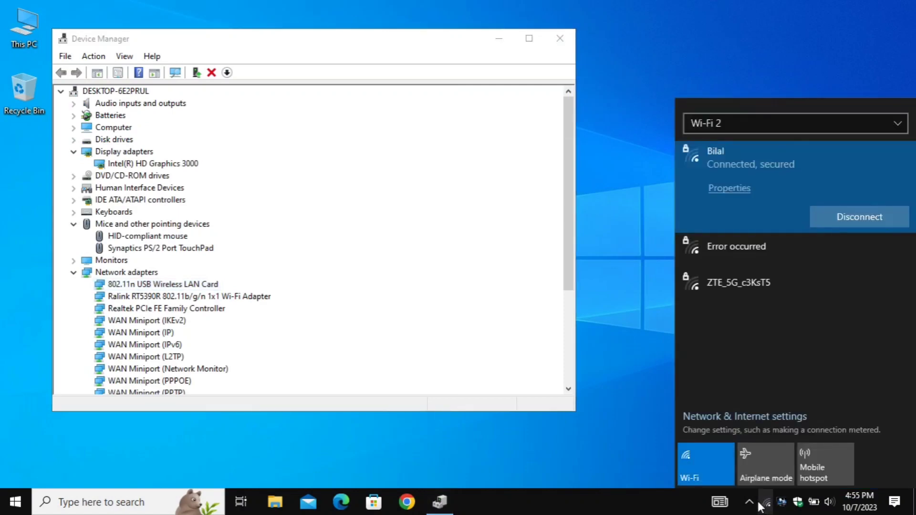
click(644, 398)
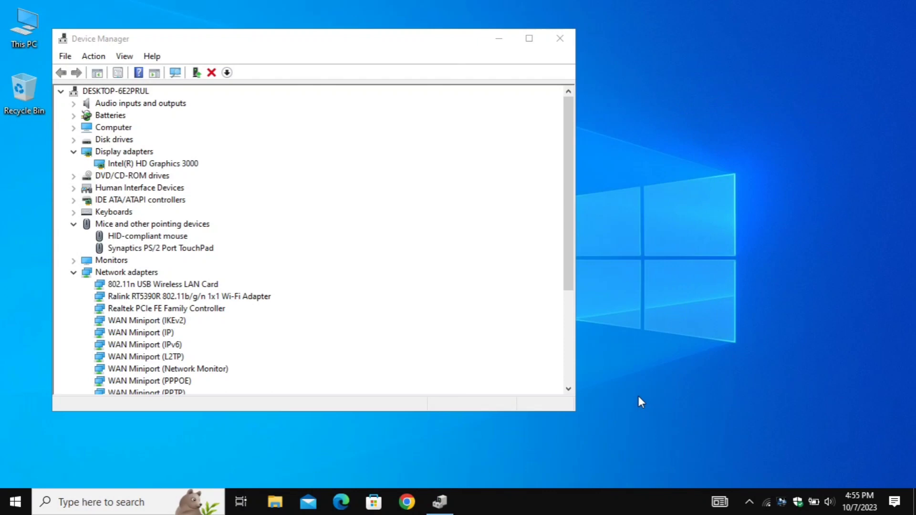
click(559, 42)
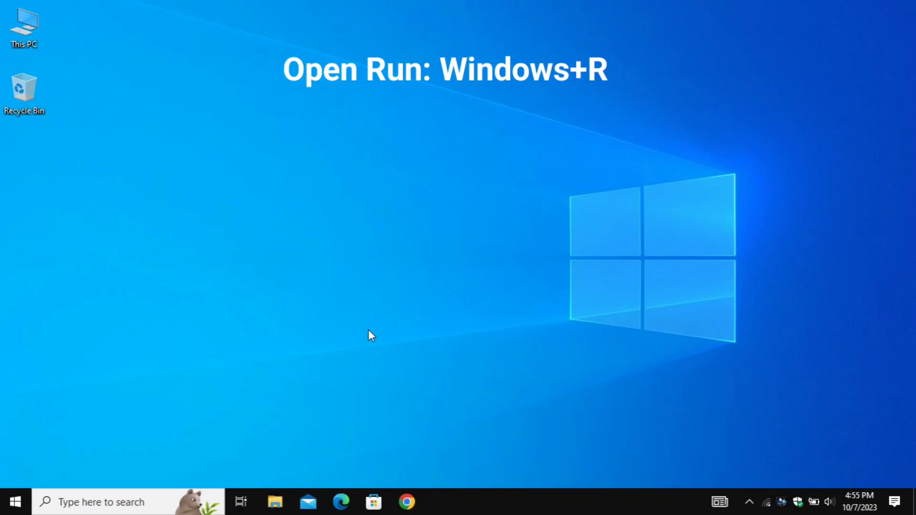
Open Control Panel by running control panel from the Run dialog, and show its items as large icons.
key(super+r)
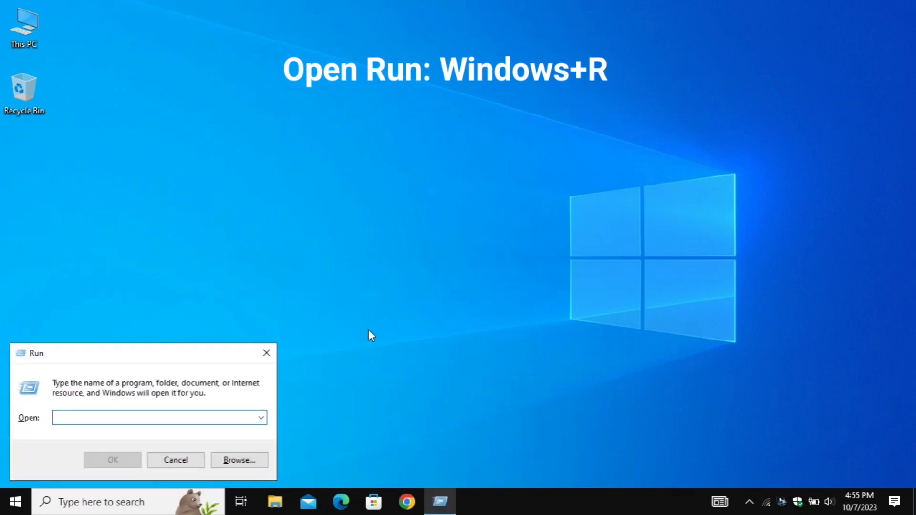
text(con)
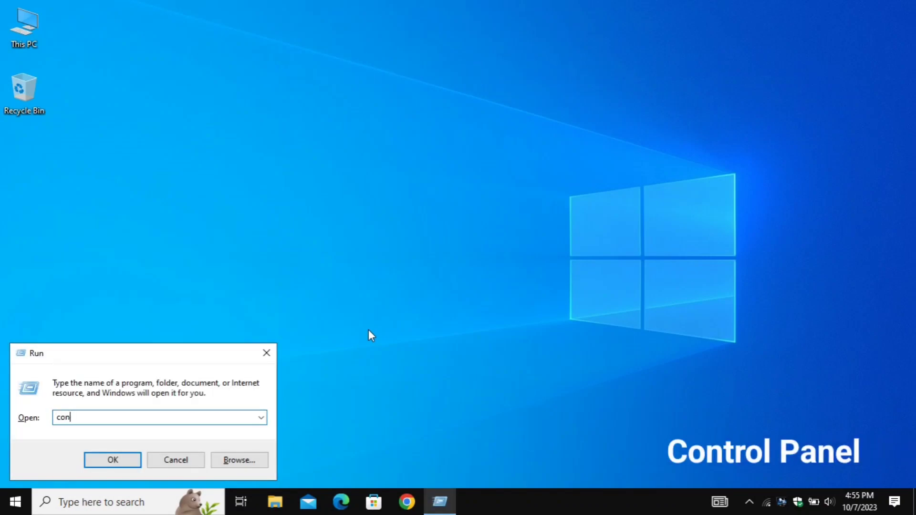
text(trol panel)
key(Return)
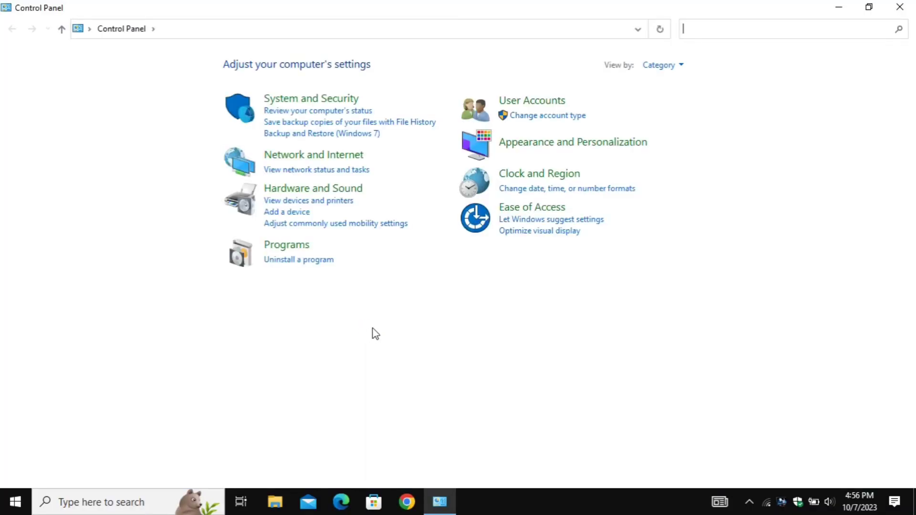
click(656, 65)
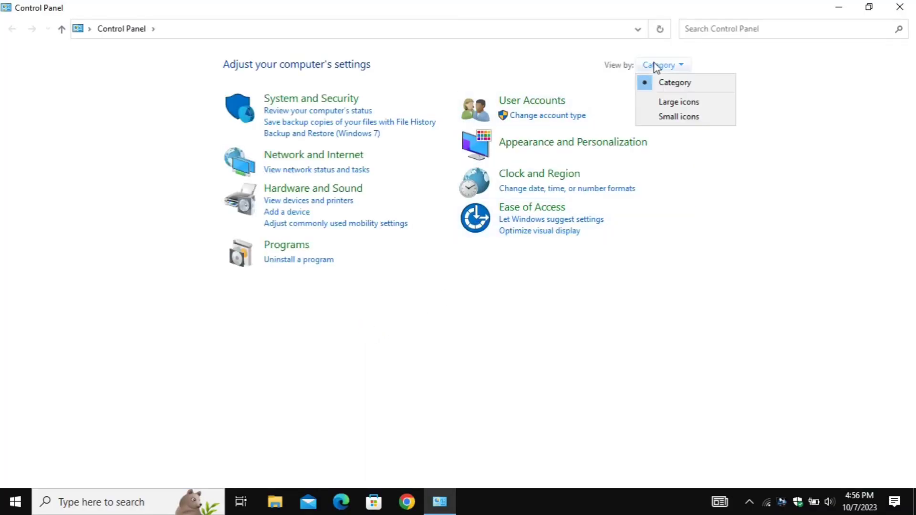
click(664, 101)
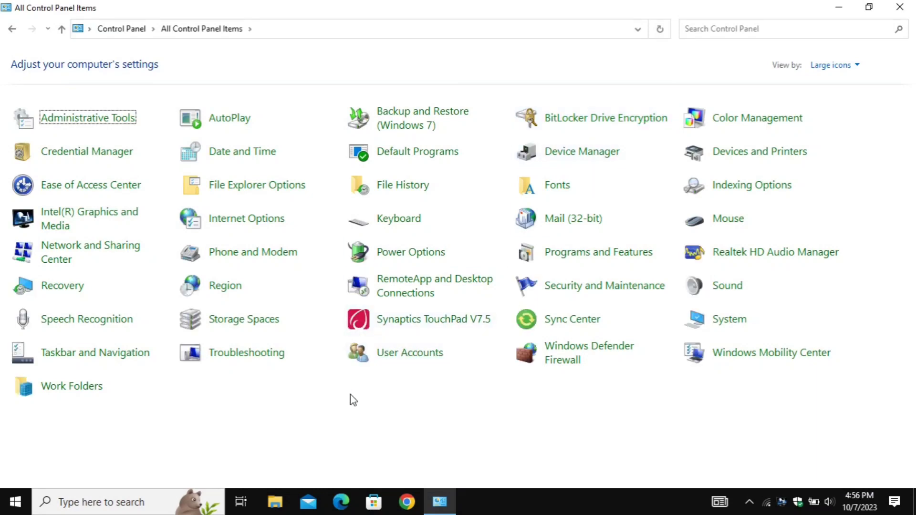
Open Windows Features from Programs and Features, and switch .NET Framework 3.5 and .NET Framework 4.8 Advanced Services off and back on.
click(584, 256)
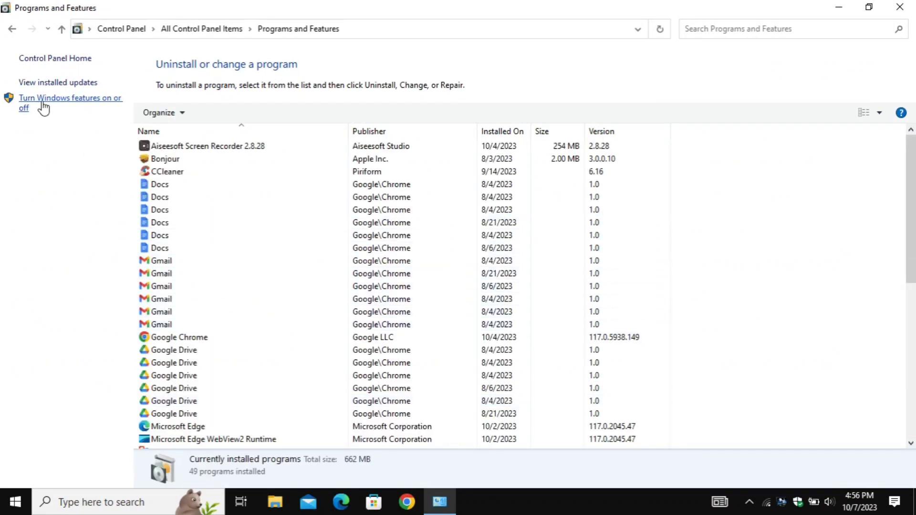
click(97, 103)
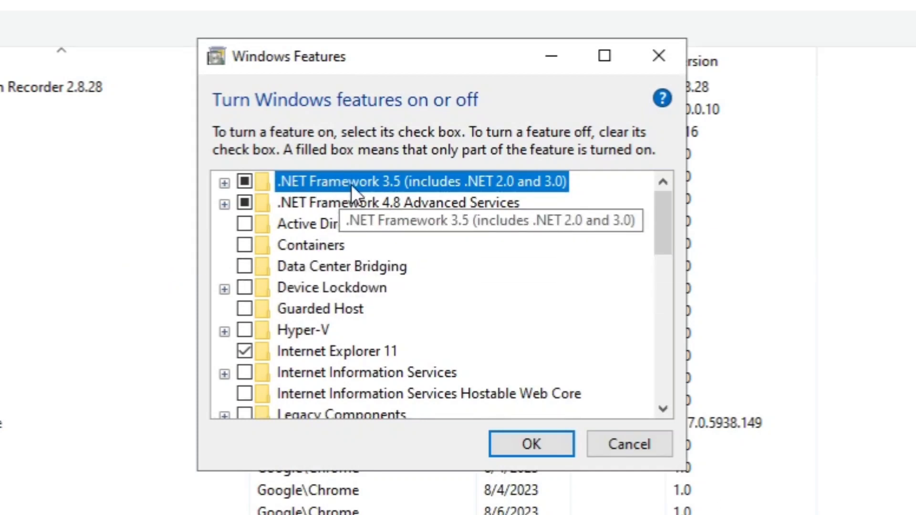
click(242, 181)
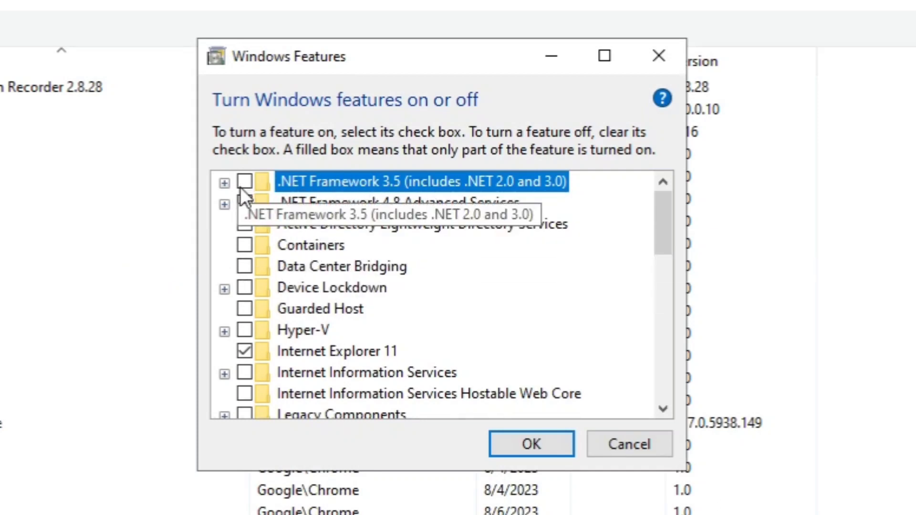
click(241, 202)
click(242, 181)
click(242, 202)
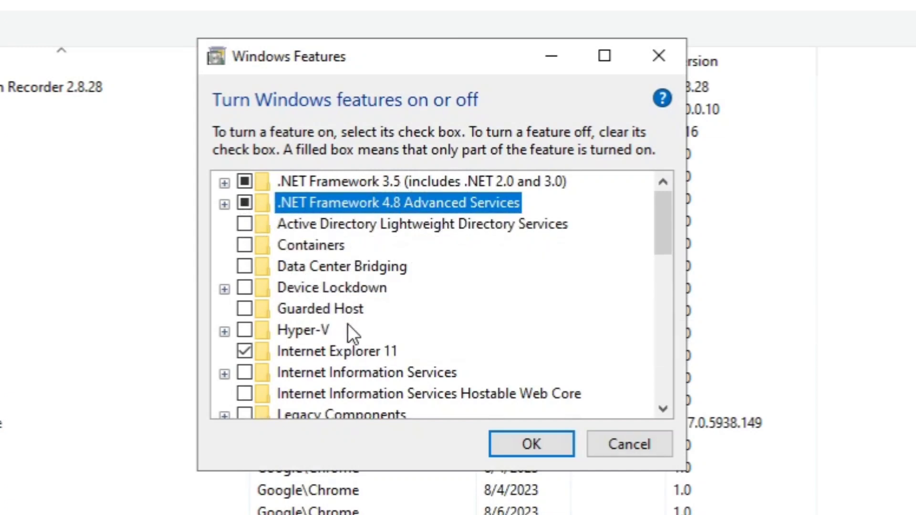
Review the remaining entries in Windows Features, accept the feature selection and close Programs and Features.
scroll(277, 361, down, 3)
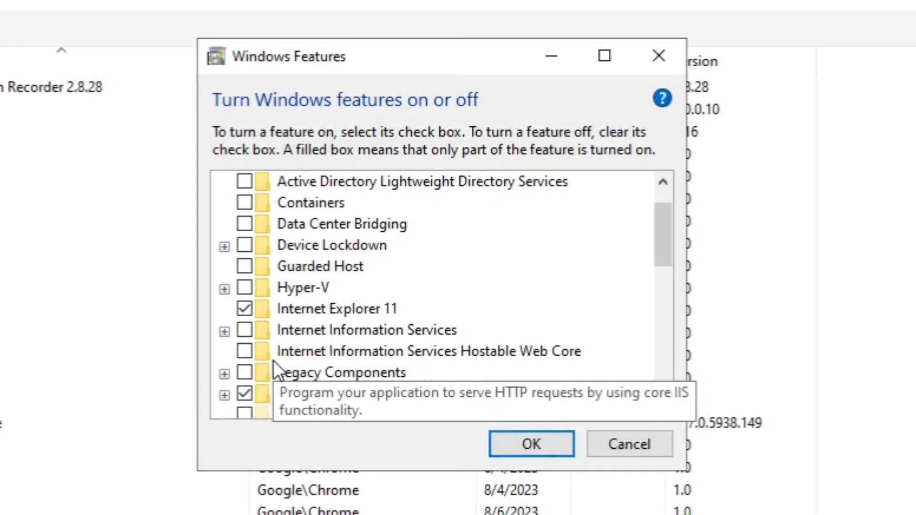
scroll(276, 370, down, 3)
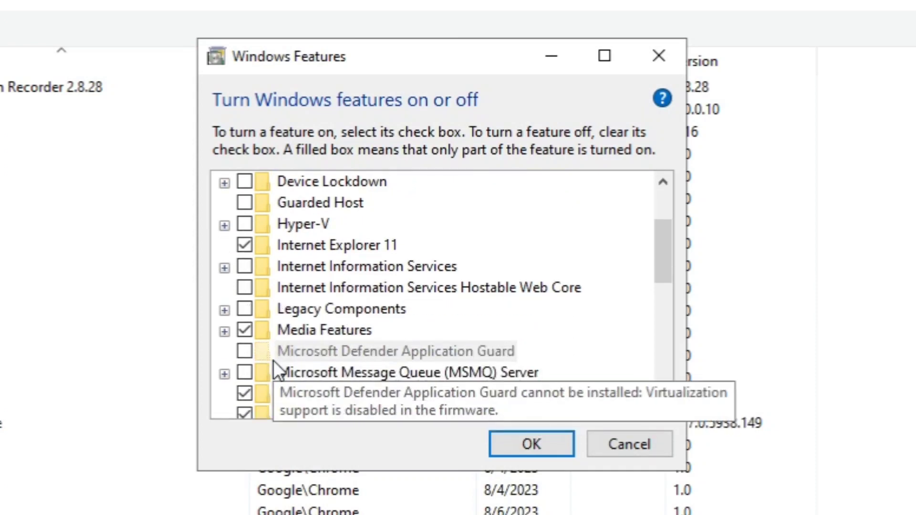
scroll(274, 360, down, 4)
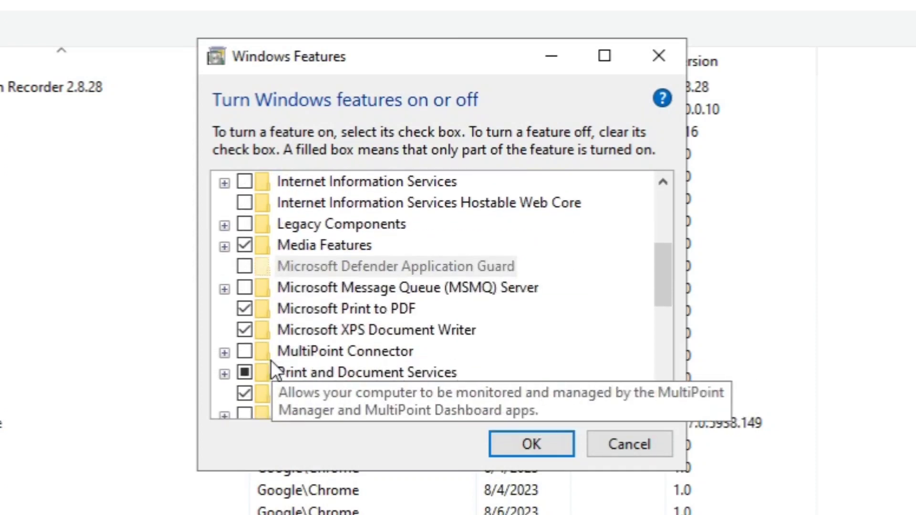
scroll(270, 359, down, 4)
scroll(268, 356, up, 7)
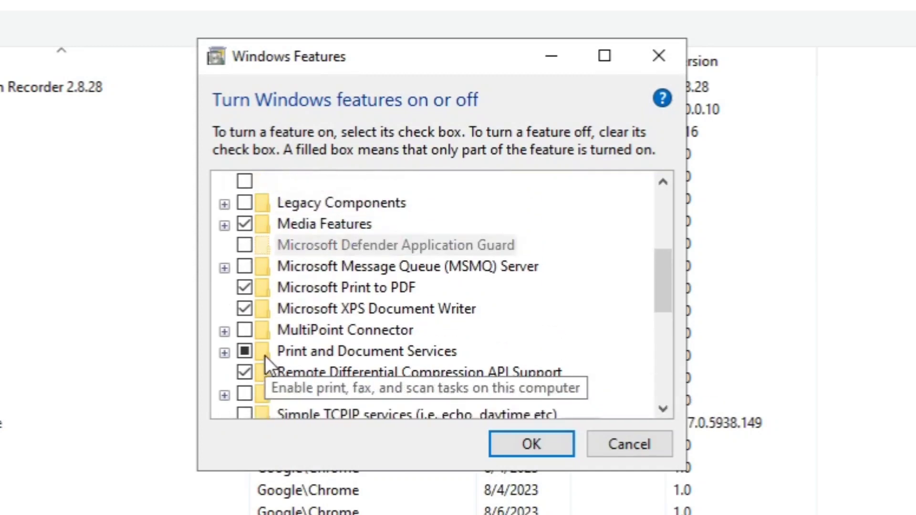
scroll(265, 328, up, 7)
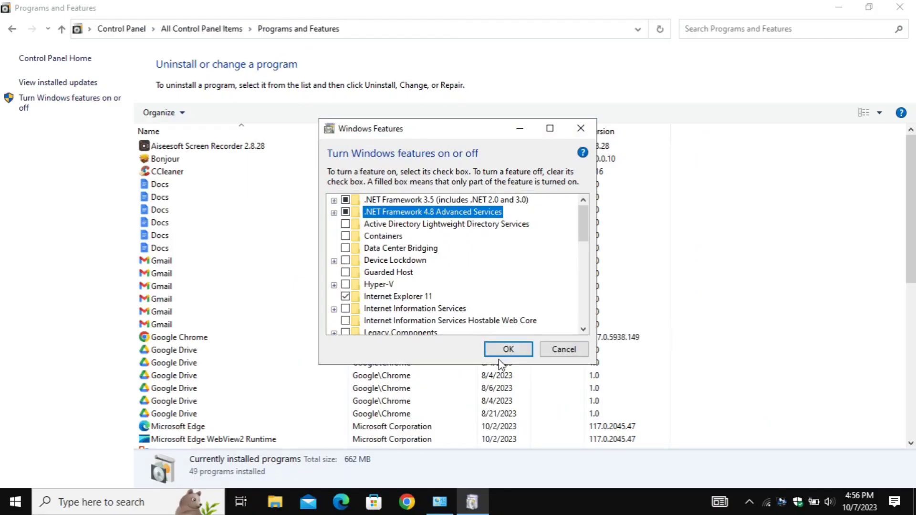
click(511, 350)
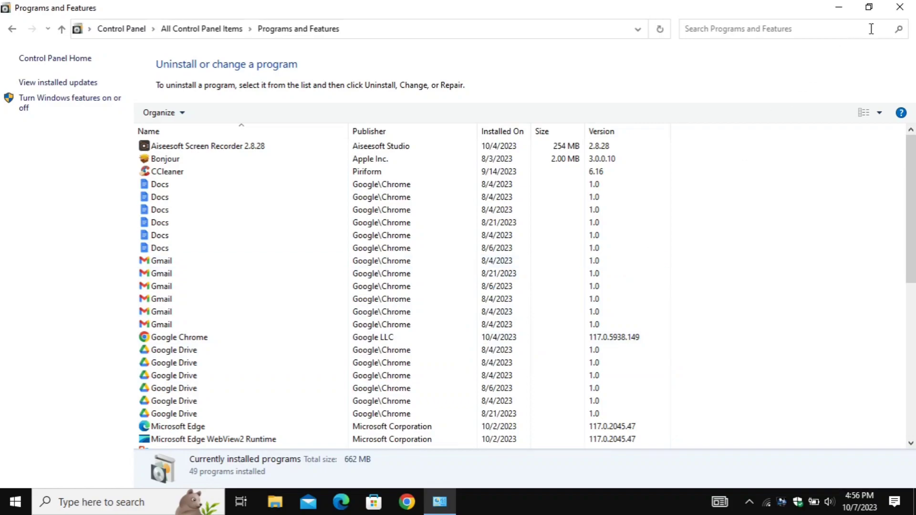
click(895, 9)
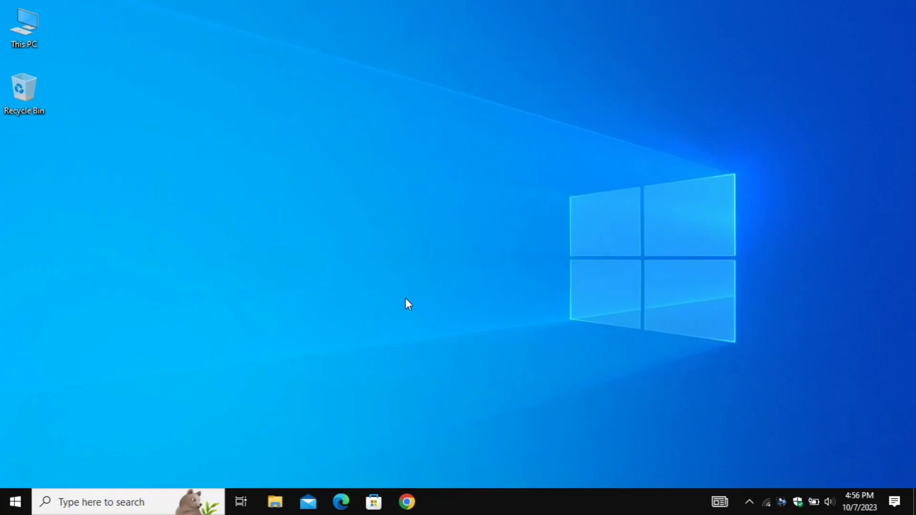
Open Windows Update by running control update from the Run dialog, and check for updates.
key(super+r)
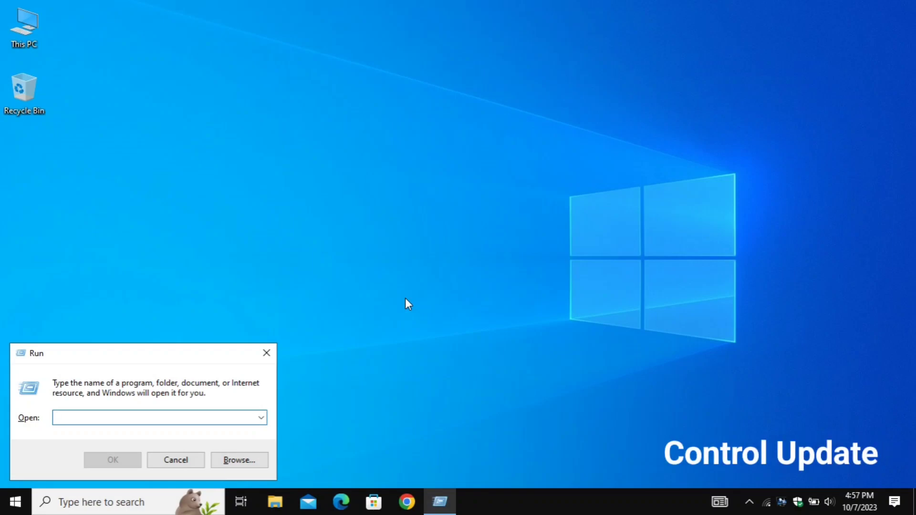
text(control up)
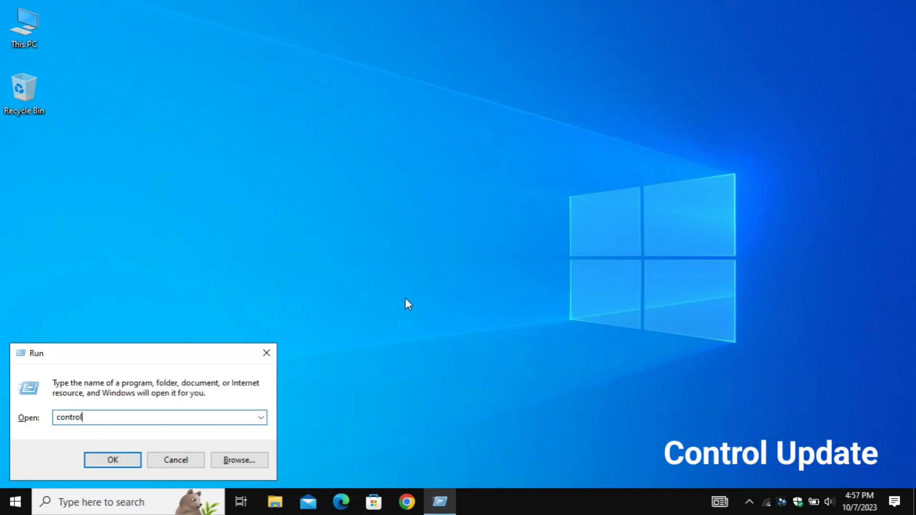
text(date)
key(Return)
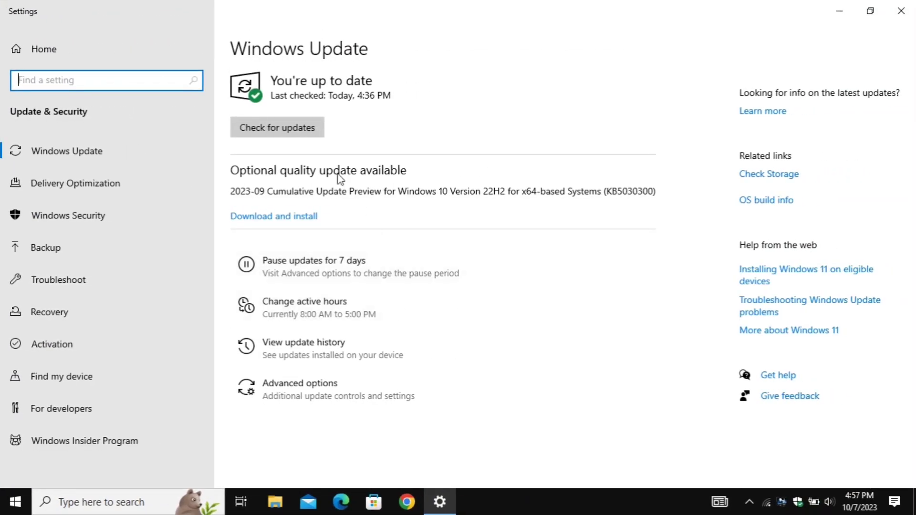
click(267, 139)
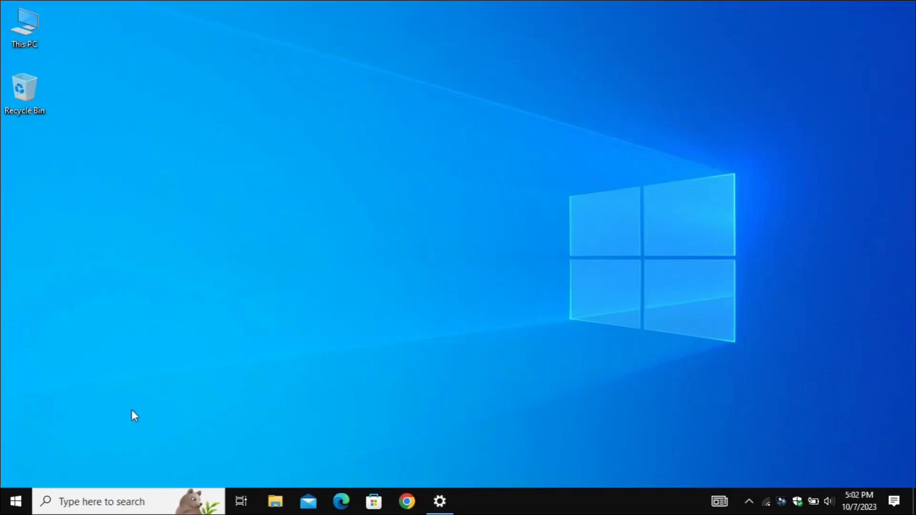
Restart the computer.
click(15, 501)
click(25, 476)
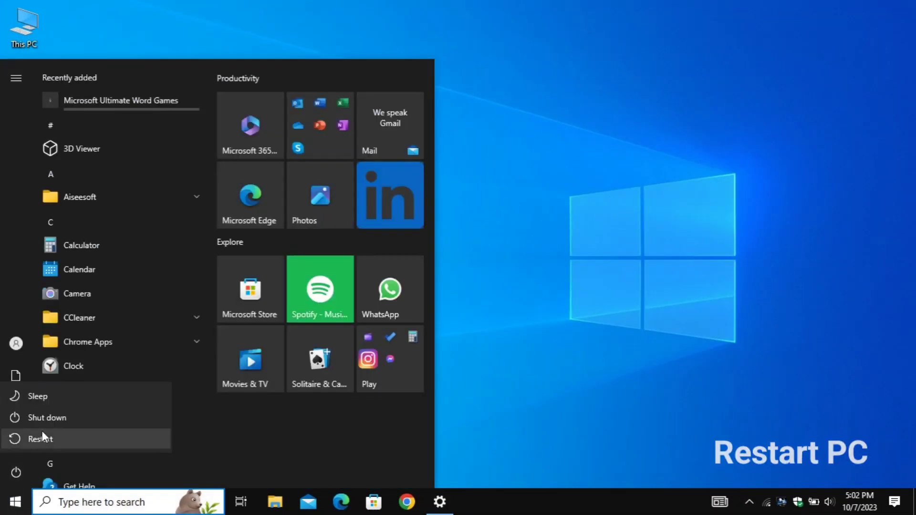